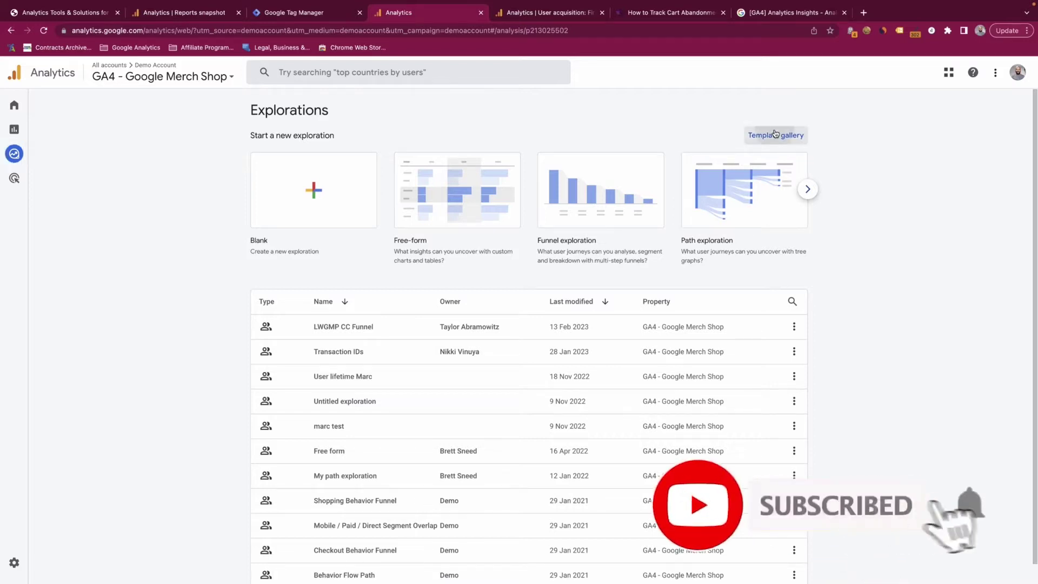
# - Open the Template gallery from the Explorations page
pyautogui.click(775, 135)
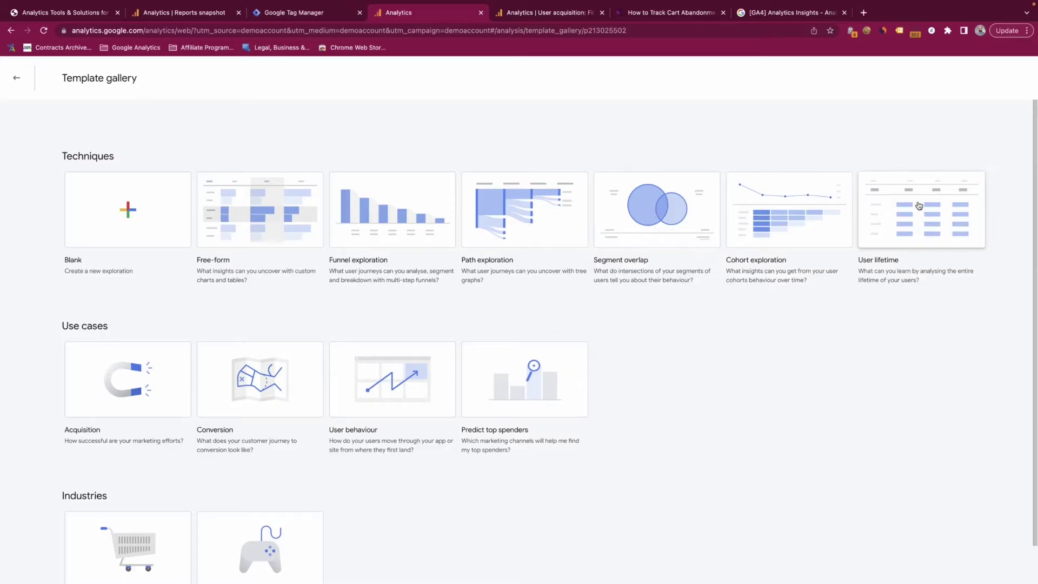
pyautogui.scroll(-2, 498, 160)
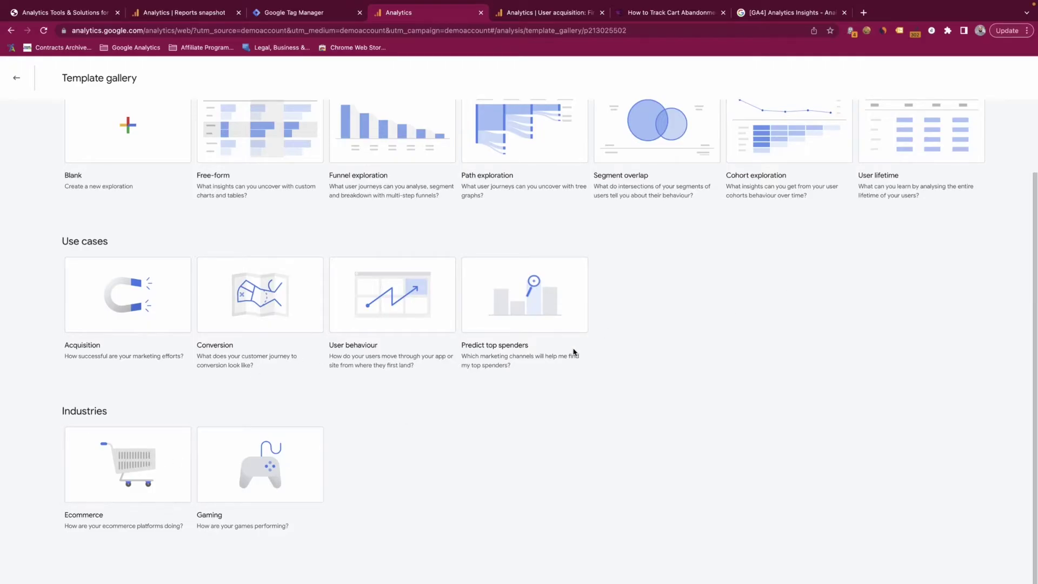
pyautogui.scroll(1, 536, 338)
pyautogui.scroll(2, 535, 338)
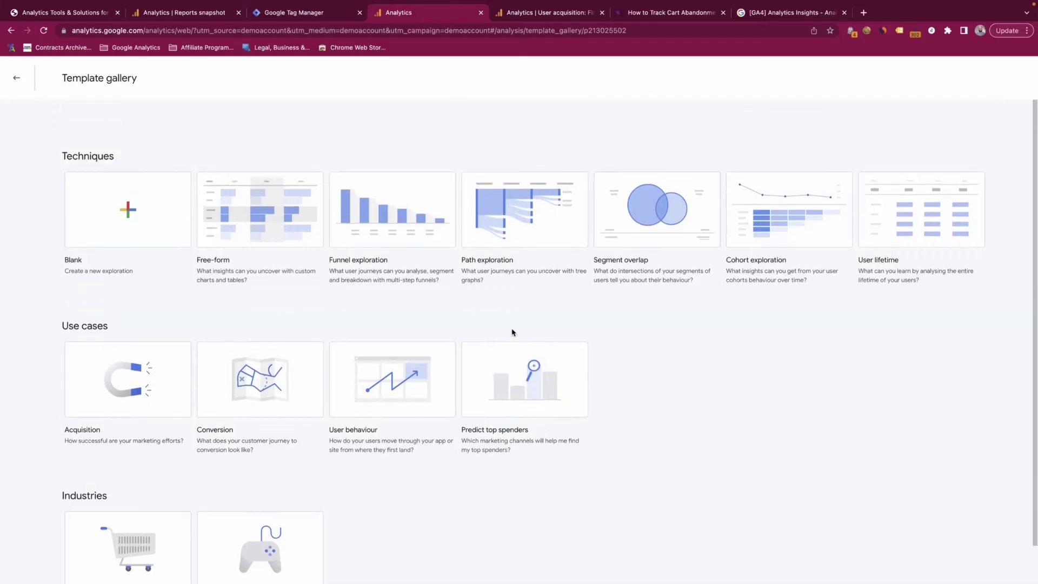
pyautogui.click(128, 209)
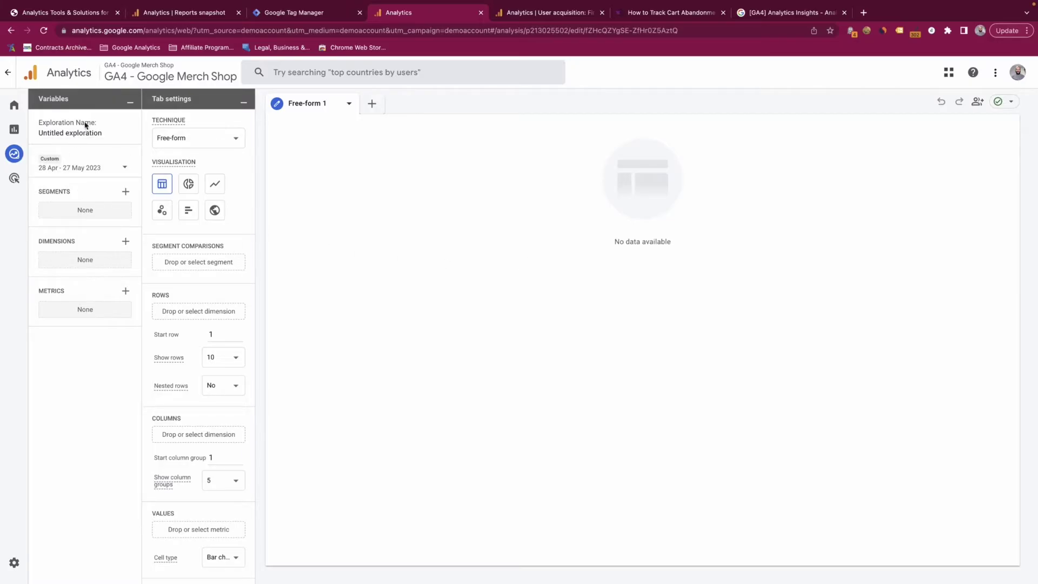
# - In the blank exploration, select the Exploration Name field and open the dimension picker
pyautogui.click(48, 134)
pyautogui.moveTo(64, 247)
pyautogui.click(126, 242)
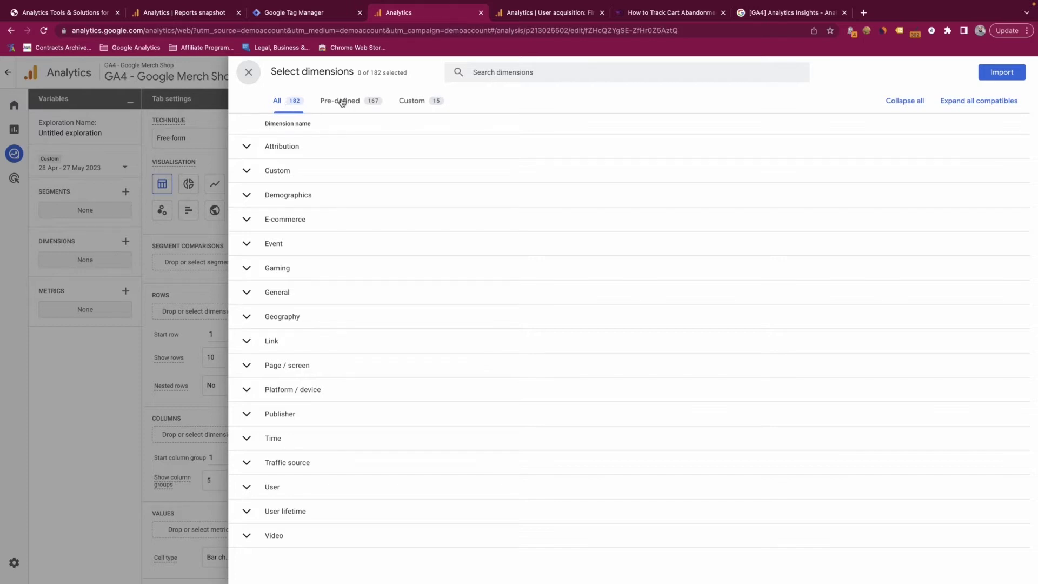
# - Select the Age and Gender dimensions from the Demographics category
pyautogui.click(422, 101)
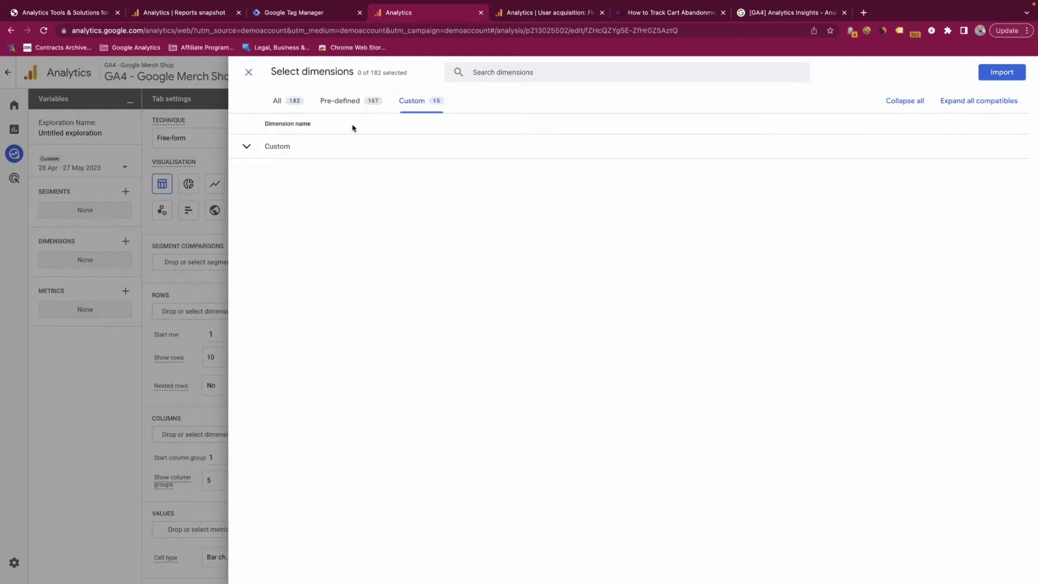
pyautogui.click(319, 157)
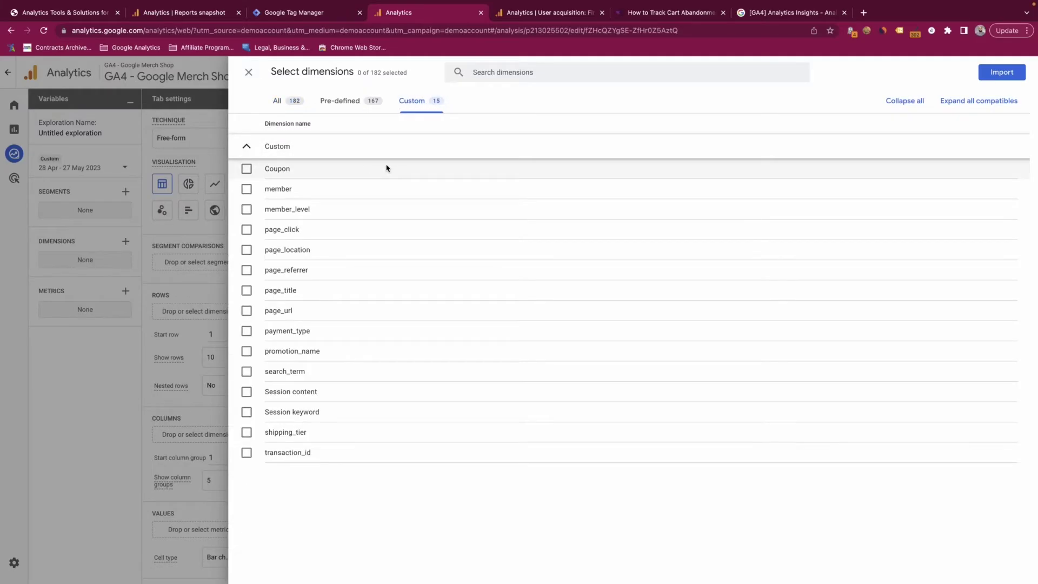
pyautogui.click(336, 102)
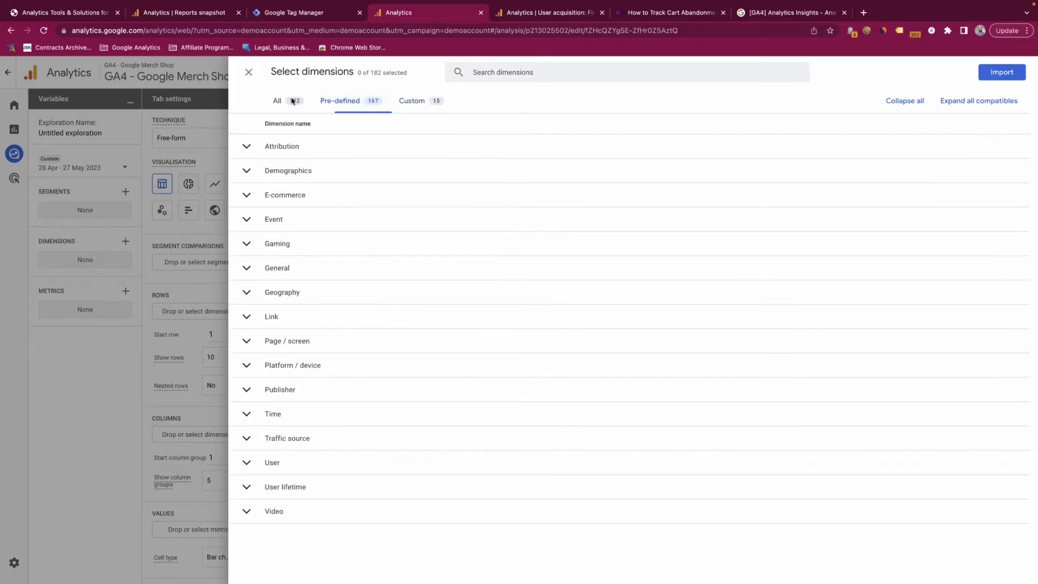
pyautogui.click(327, 169)
pyautogui.click(252, 194)
pyautogui.click(247, 213)
# - Select Hostname, Page title and Page path and screen class, then import all five dimensions
pyautogui.click(343, 257)
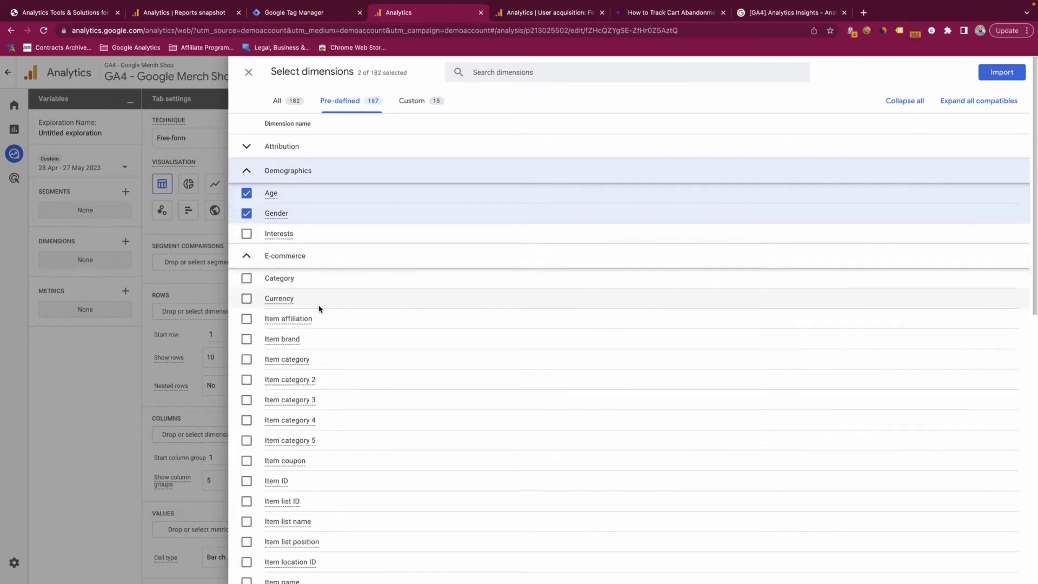
pyautogui.click(247, 257)
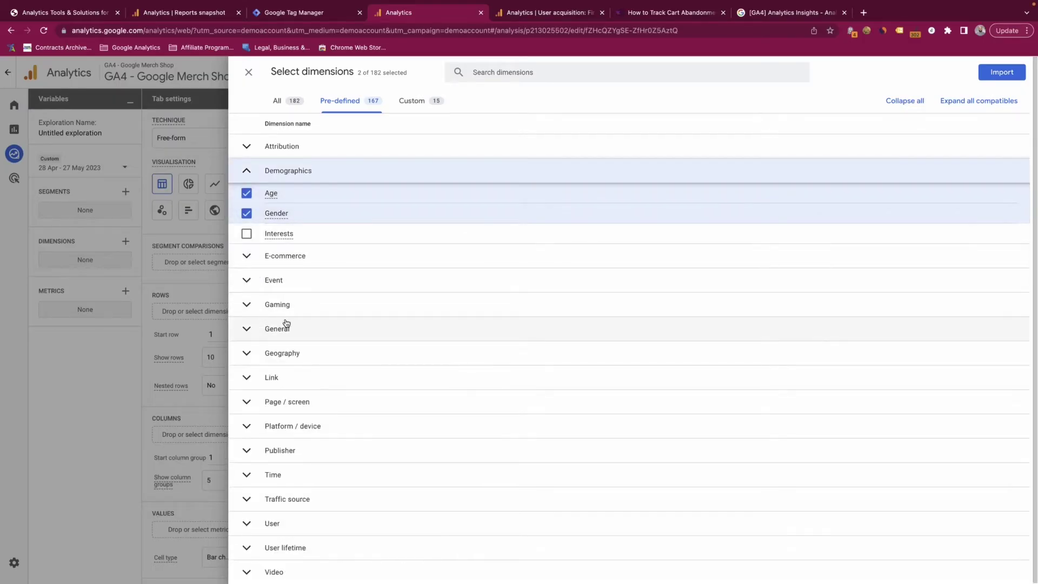
pyautogui.click(273, 399)
pyautogui.scroll(-5, 281, 400)
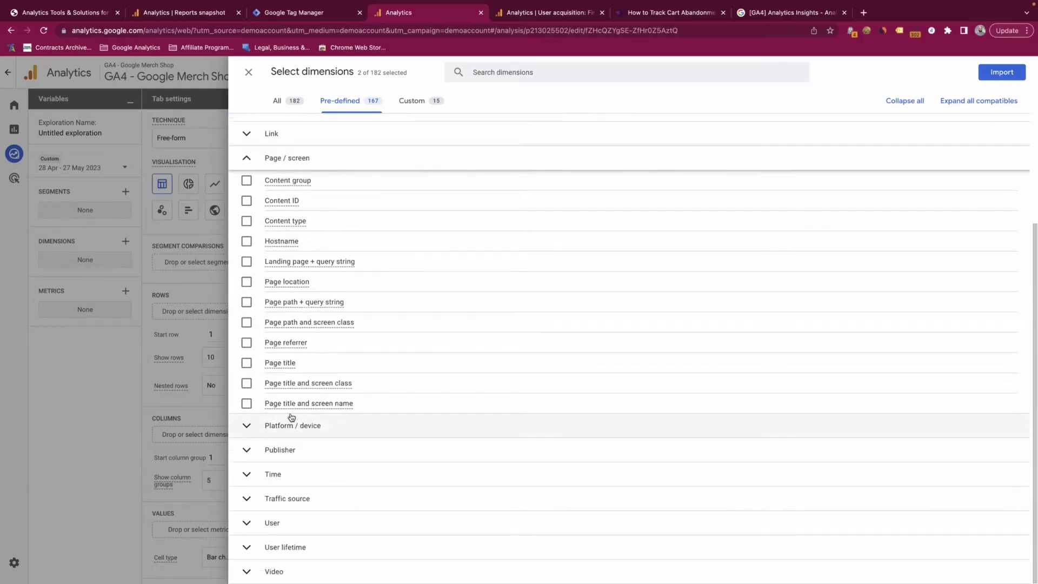
pyautogui.click(247, 242)
pyautogui.click(246, 363)
pyautogui.click(246, 322)
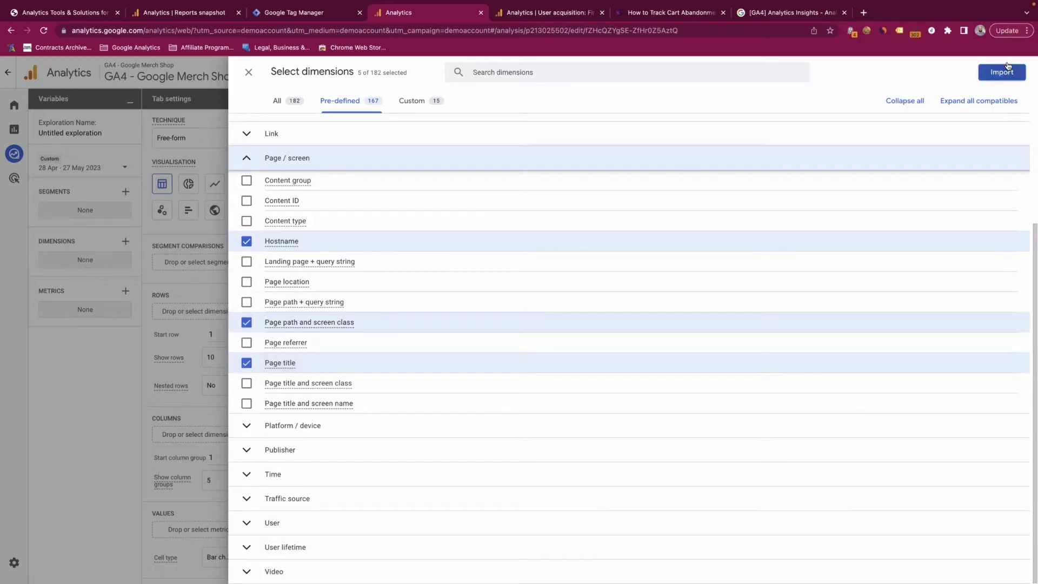
pyautogui.click(1006, 69)
pyautogui.click(125, 371)
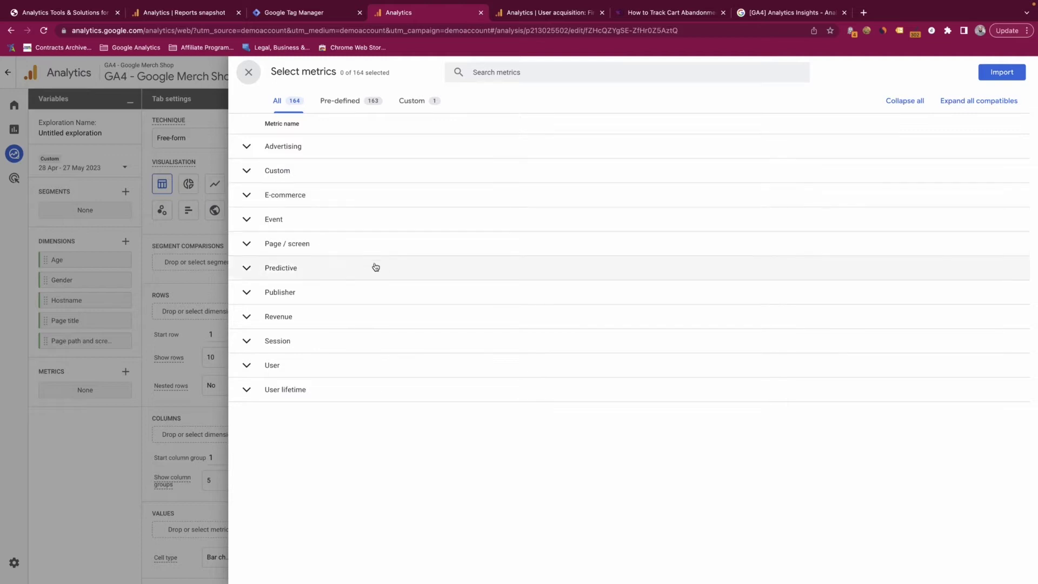
# - Import Average session duration and Sessions from Session metrics, plus Active users from User metrics
pyautogui.click(358, 344)
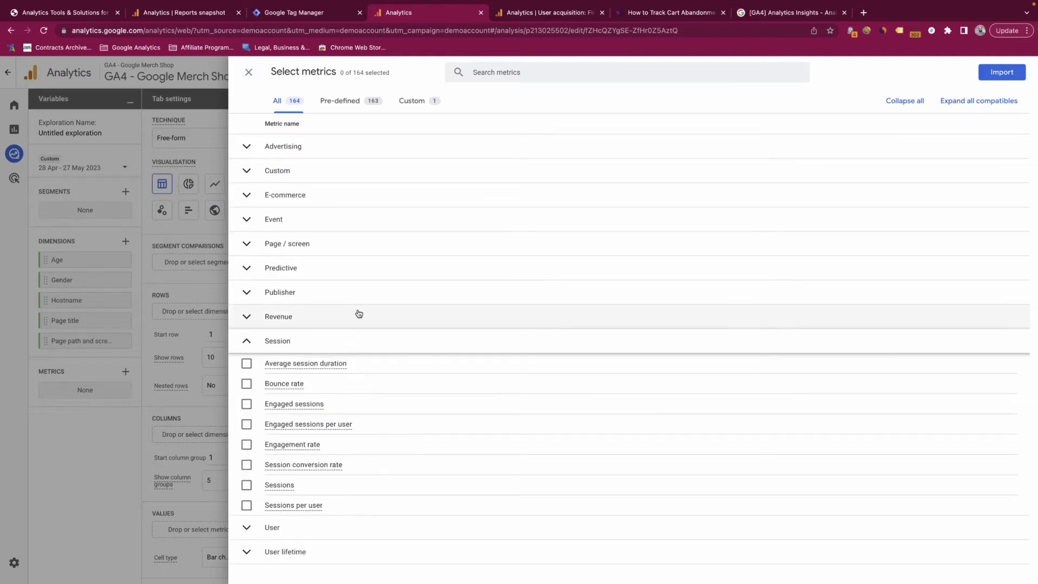
pyautogui.click(304, 368)
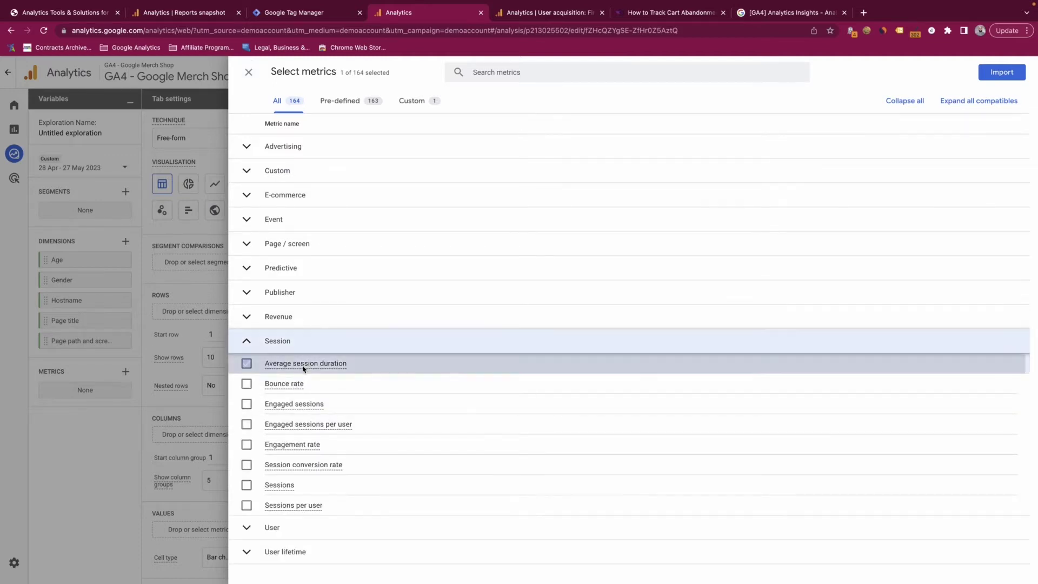
pyautogui.click(352, 490)
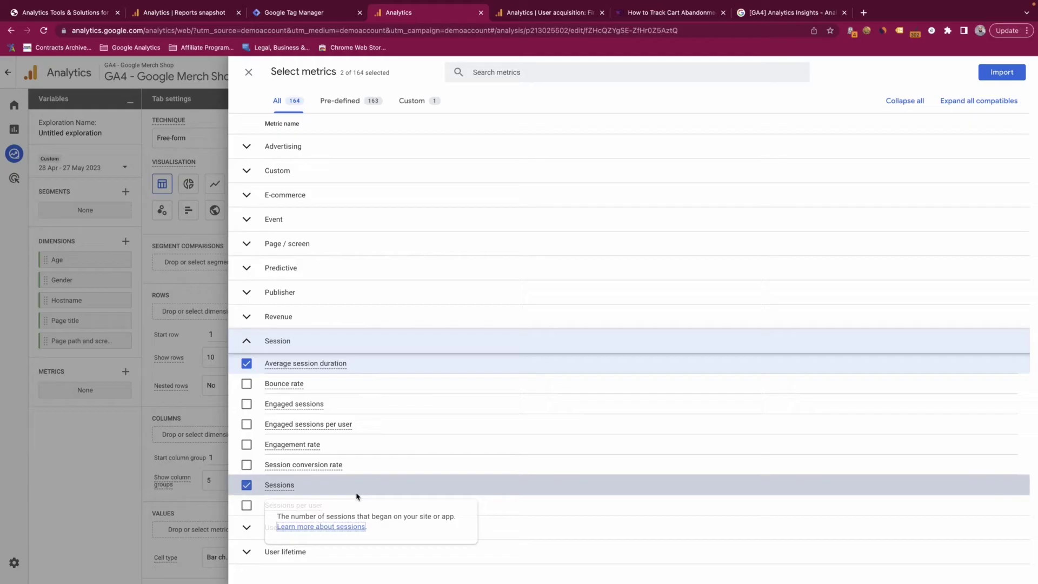
pyautogui.click(247, 528)
pyautogui.scroll(-7, 439, 464)
pyautogui.scroll(-2, 438, 442)
pyautogui.click(281, 192)
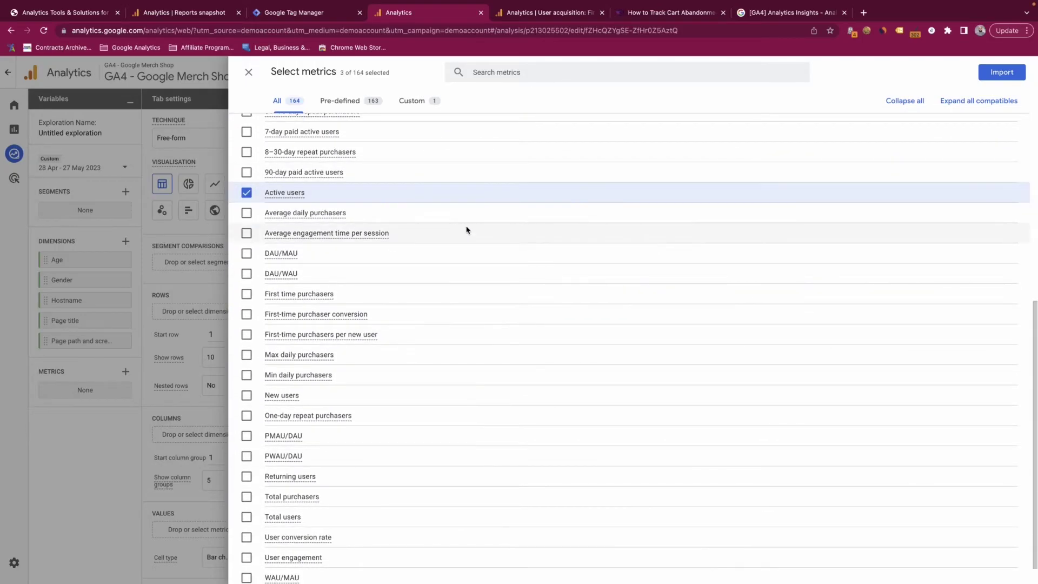
pyautogui.scroll(-1, 517, 225)
pyautogui.click(1002, 71)
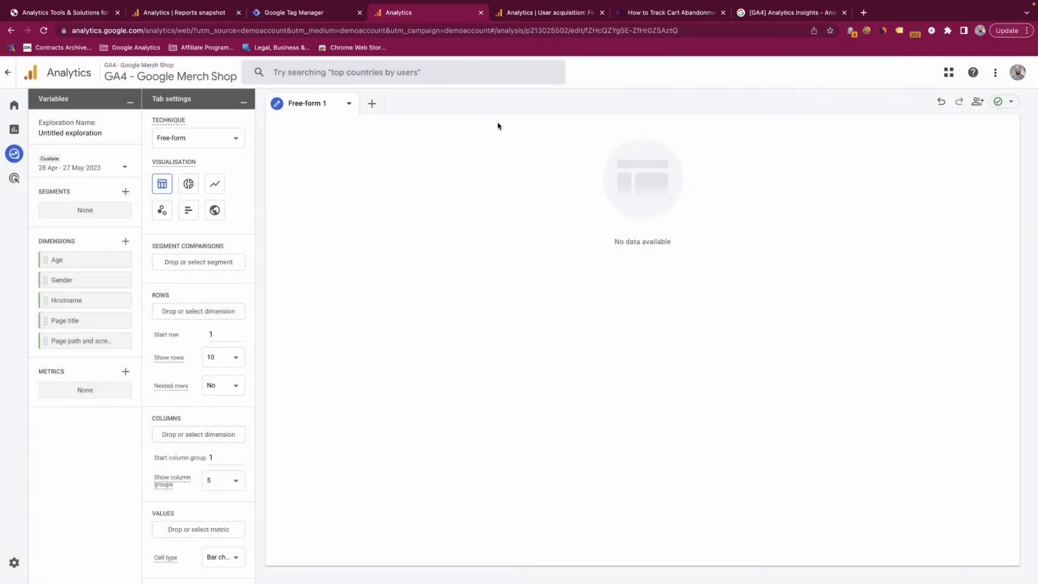
pyautogui.click(126, 192)
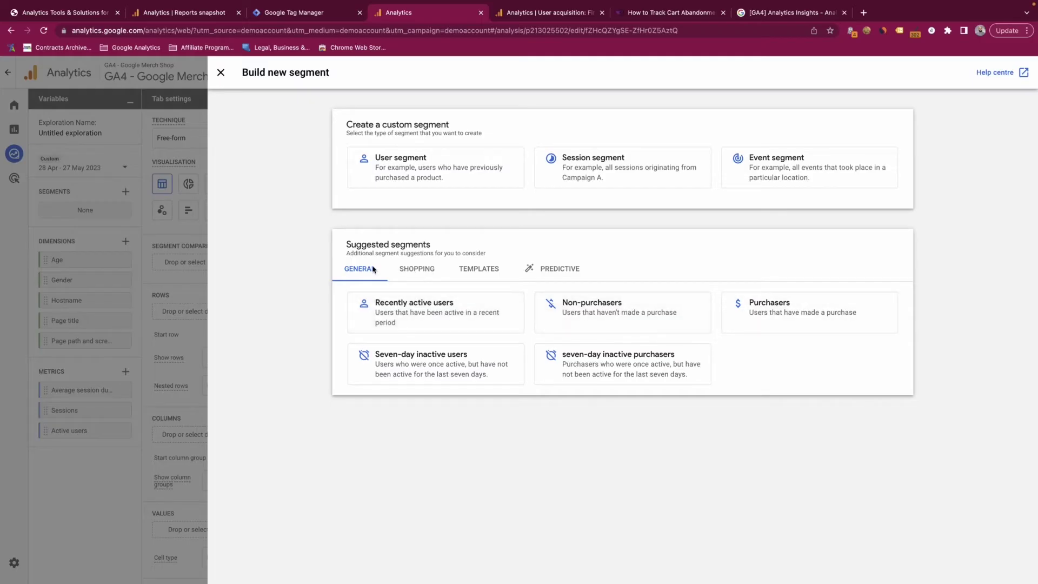
# - Browse the Shopping, Templates and Predictive suggestions, then open the General Non-purchasers segment
pyautogui.click(419, 268)
pyautogui.click(478, 269)
pyautogui.click(551, 270)
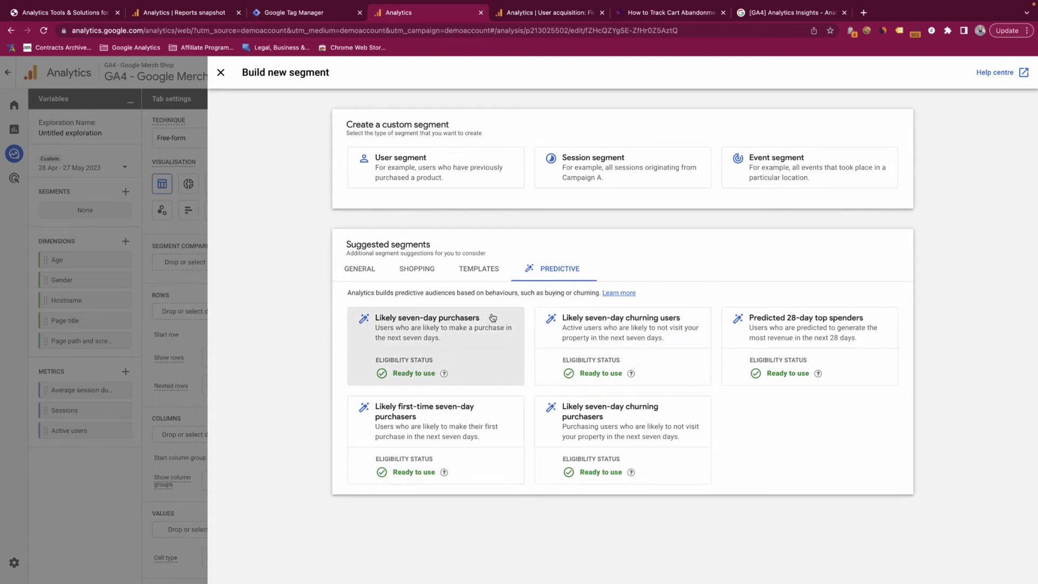
pyautogui.click(367, 270)
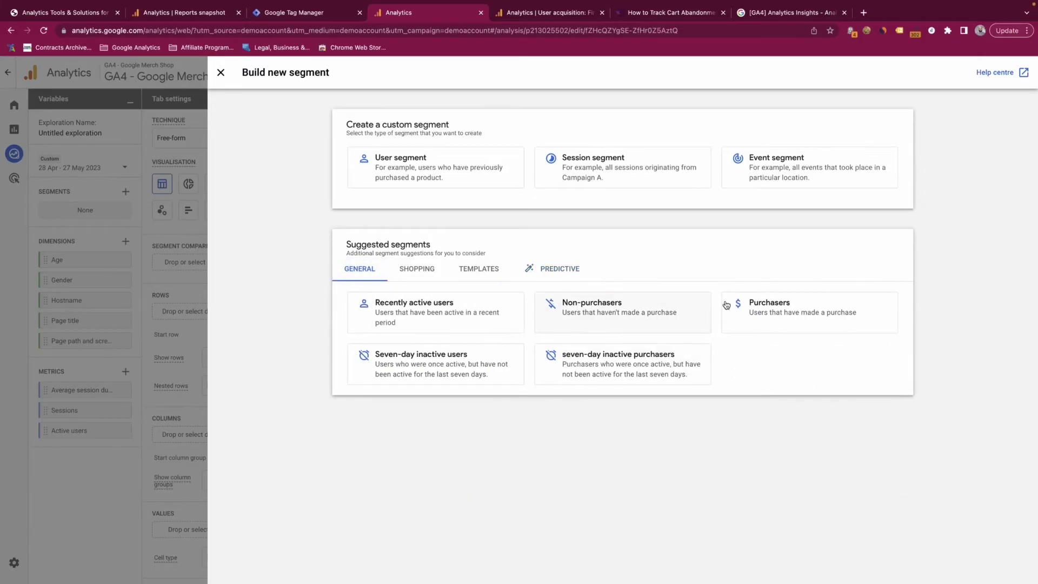
pyautogui.click(642, 313)
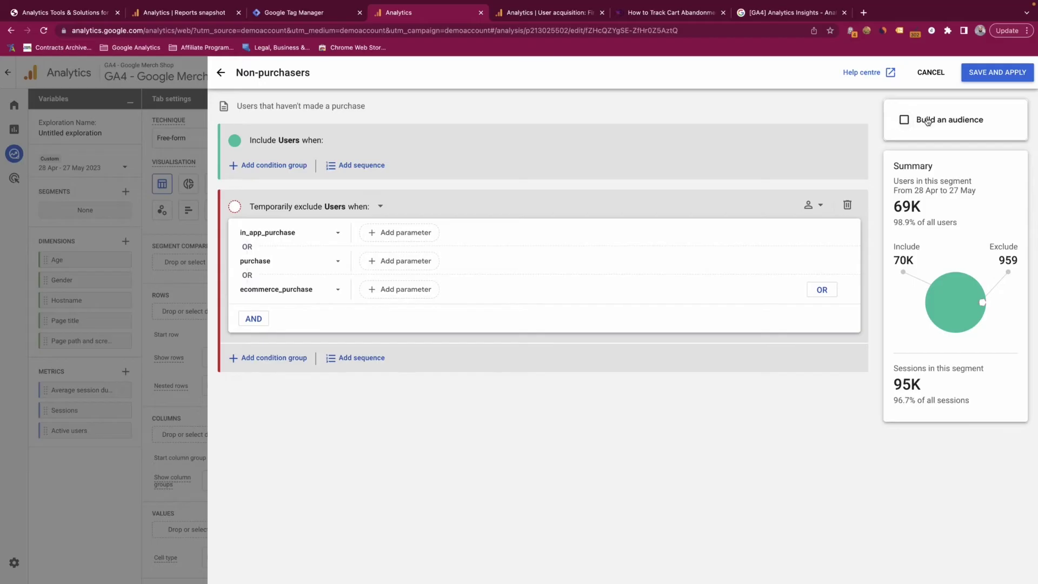
# - Save and apply the Non-purchasers segment, and set Page path and screen class as the rows
pyautogui.click(993, 74)
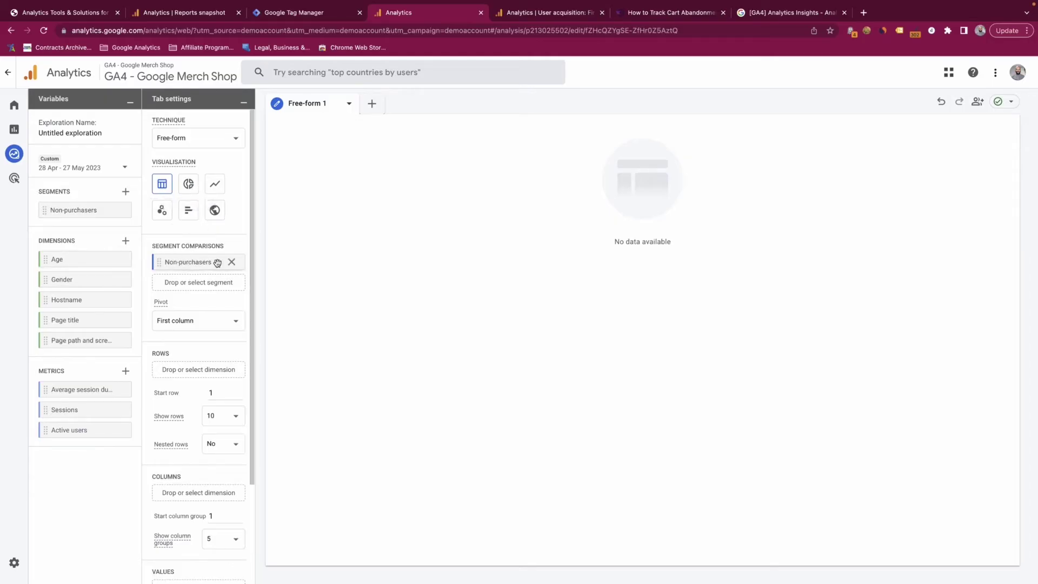
pyautogui.moveTo(198, 306)
pyautogui.scroll(-3, 190, 418)
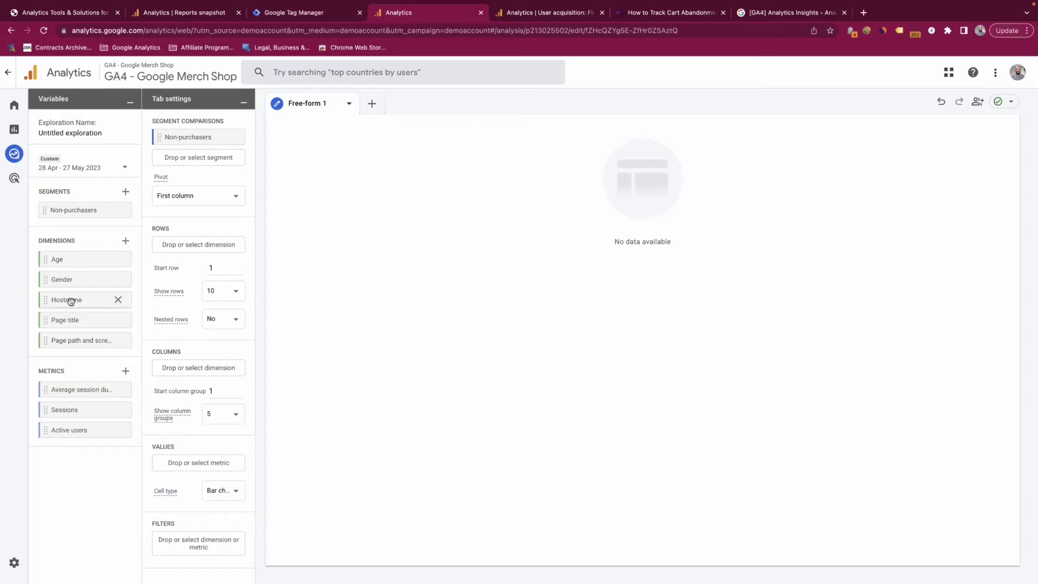
pyautogui.moveTo(77, 339); pyautogui.dragTo(164, 250)
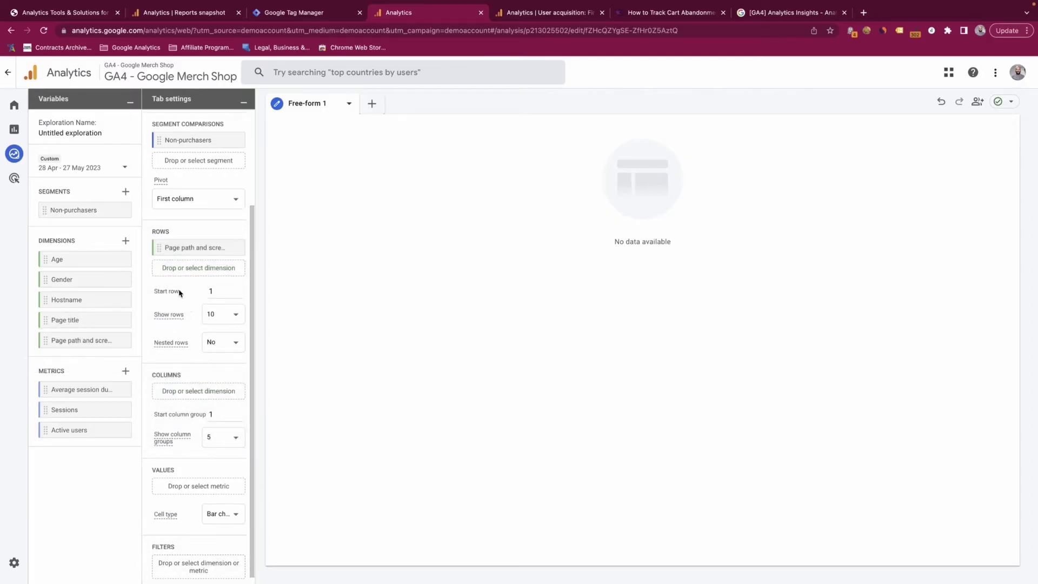
# - Put Active users into the Values drop zone of the table
pyautogui.scroll(-1, 180, 293)
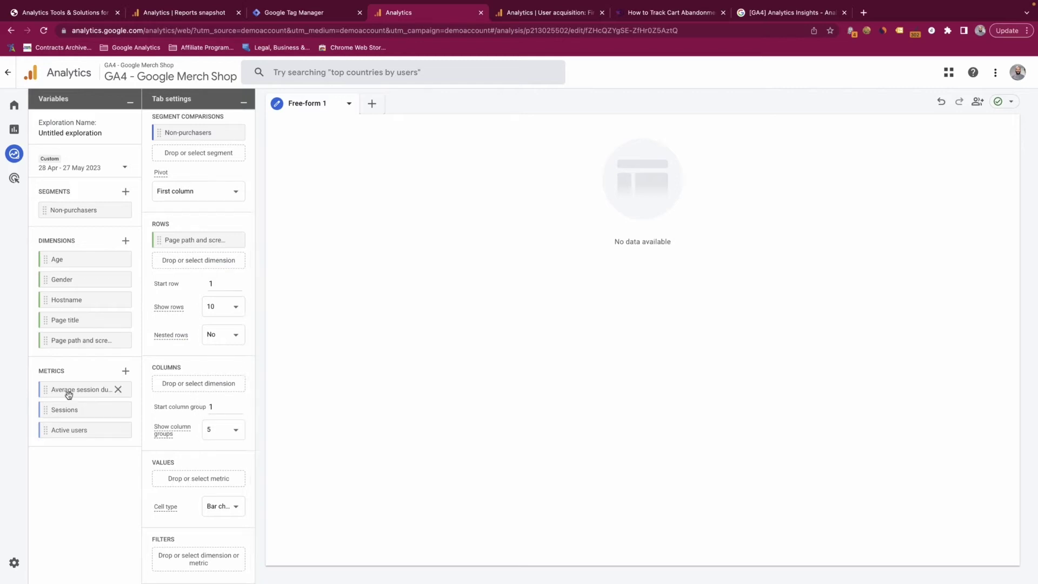
pyautogui.moveTo(76, 431); pyautogui.dragTo(208, 483)
pyautogui.moveTo(187, 433)
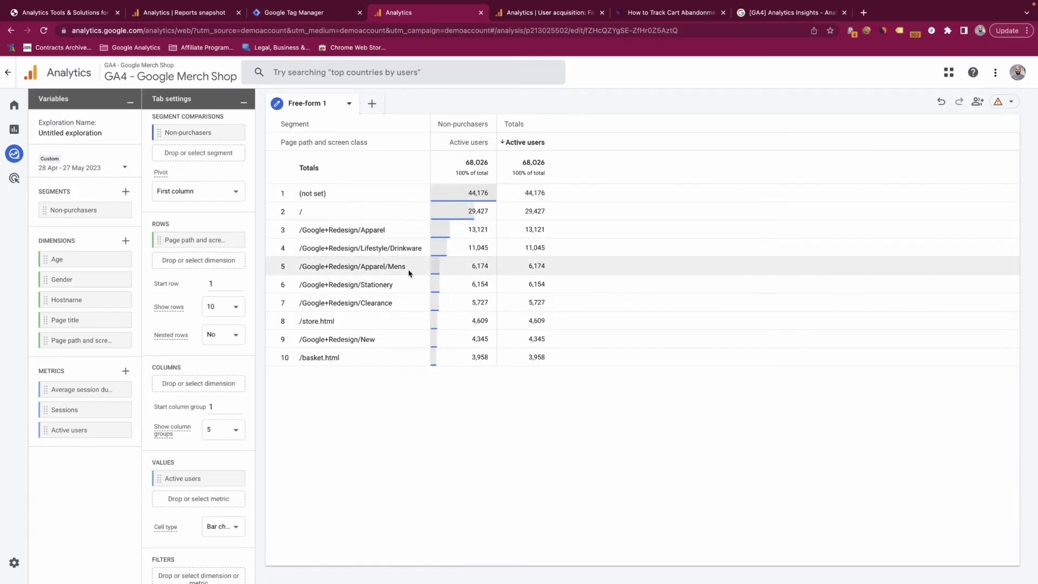
# - Import the Views and Exits page metrics and set Views as the table's value
pyautogui.click(126, 370)
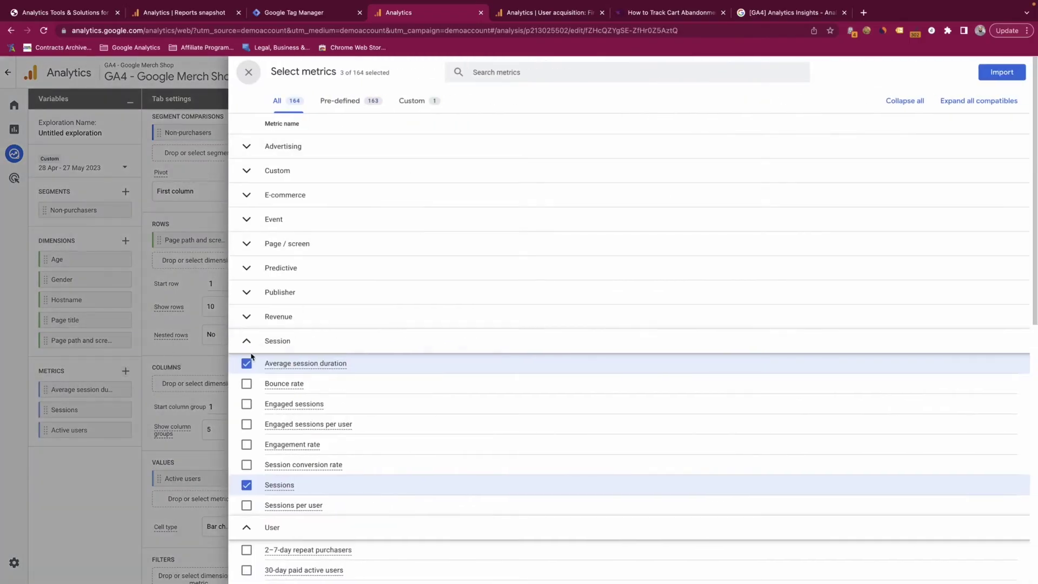
pyautogui.click(247, 341)
pyautogui.click(246, 365)
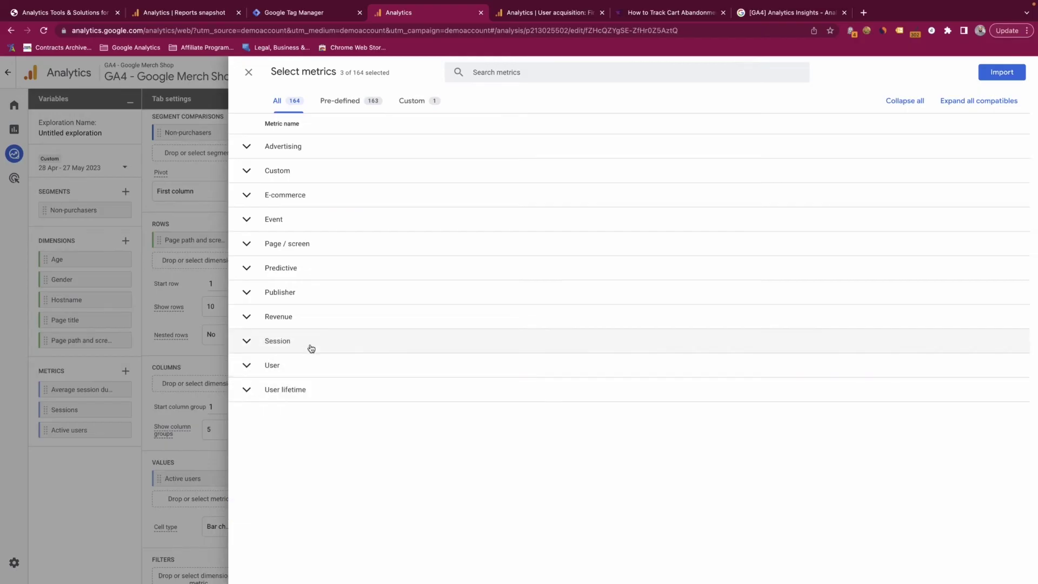
pyautogui.click(295, 244)
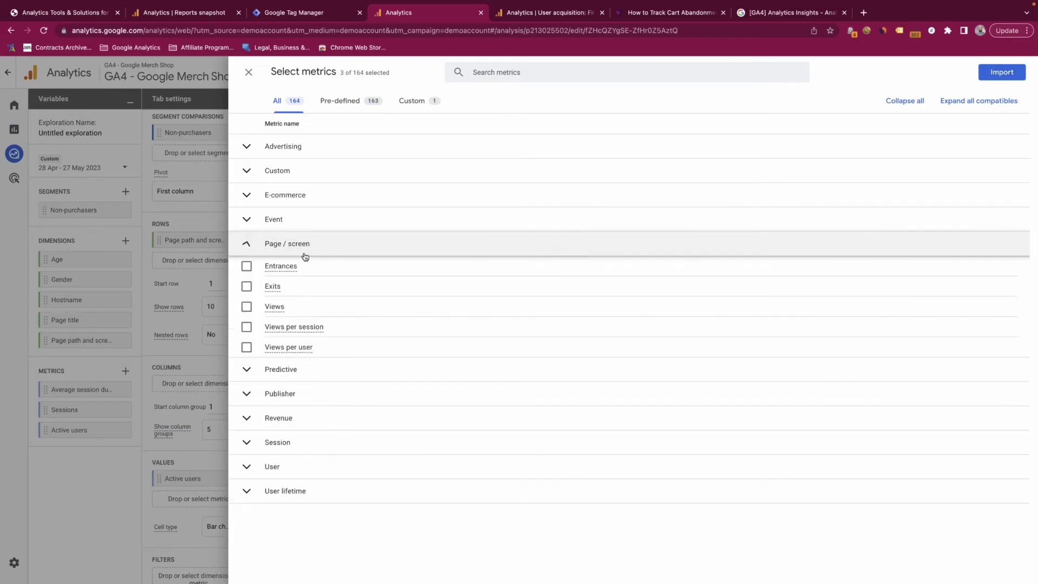
pyautogui.click(248, 309)
pyautogui.click(385, 286)
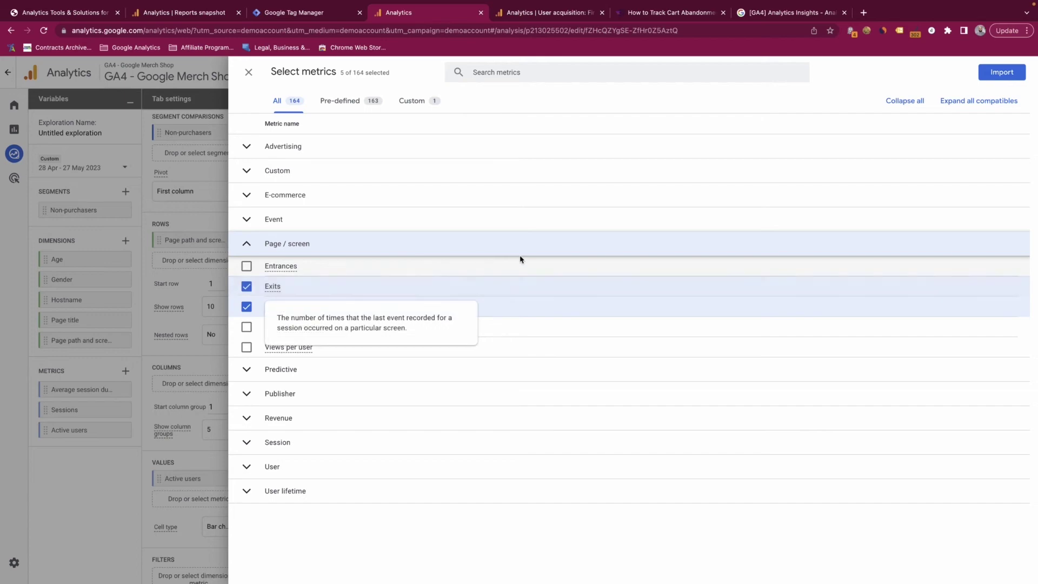
pyautogui.click(1007, 76)
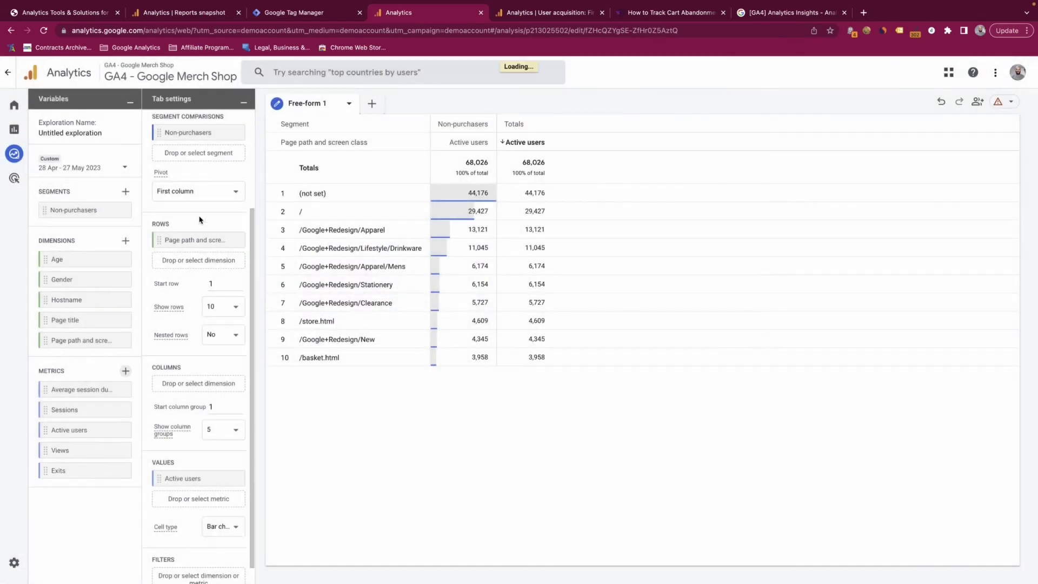
pyautogui.moveTo(85, 453); pyautogui.dragTo(209, 503)
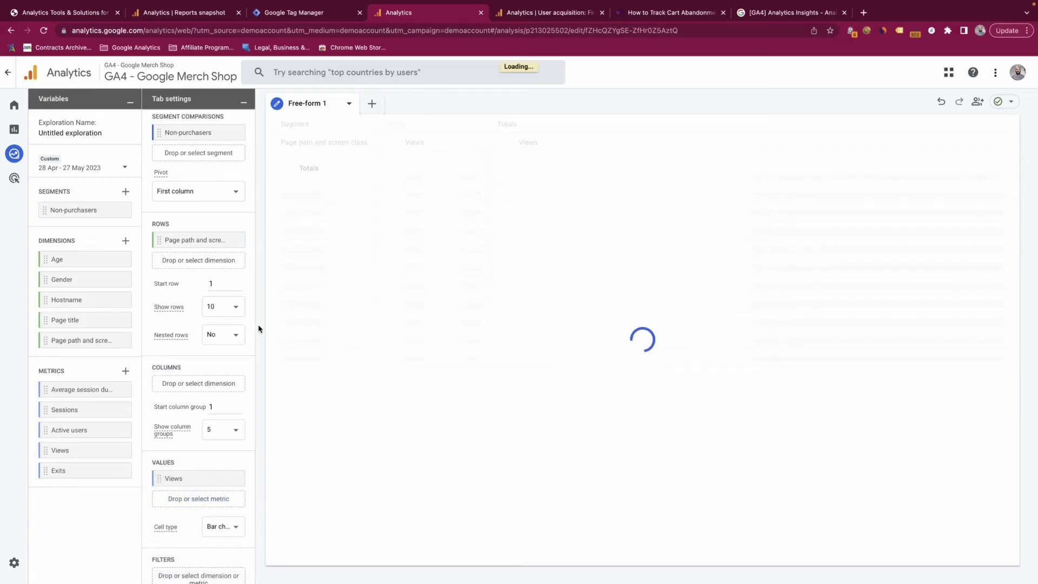
pyautogui.scroll(3, 209, 236)
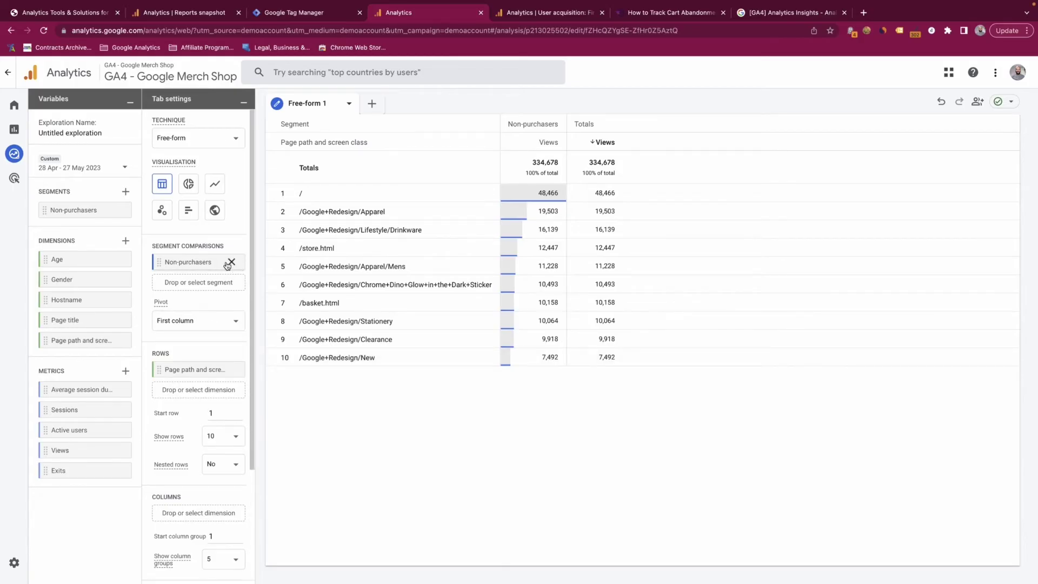
# - Save and apply the suggested Purchasers segment alongside Non-purchasers
pyautogui.click(125, 192)
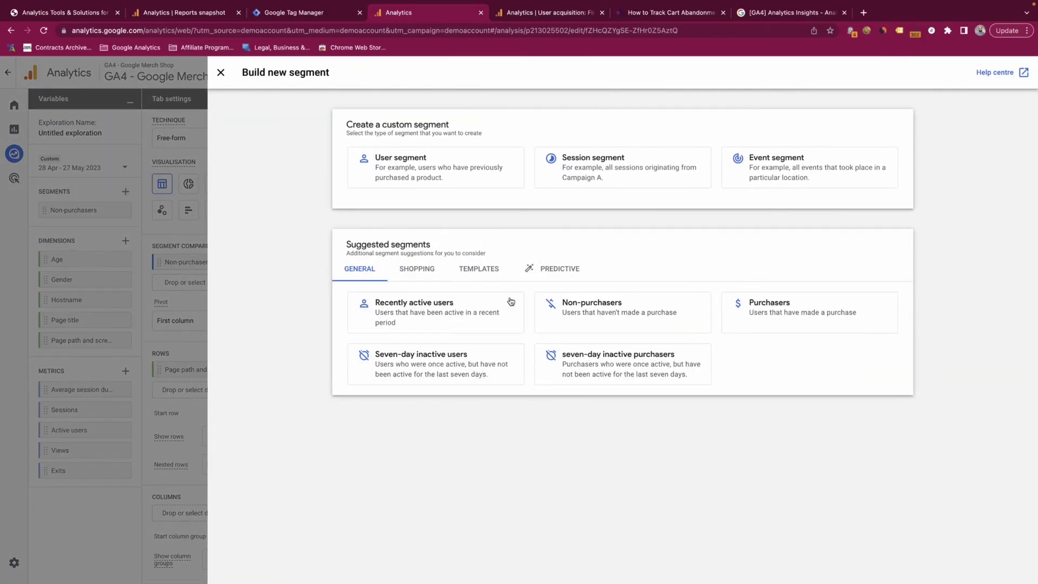
pyautogui.click(768, 311)
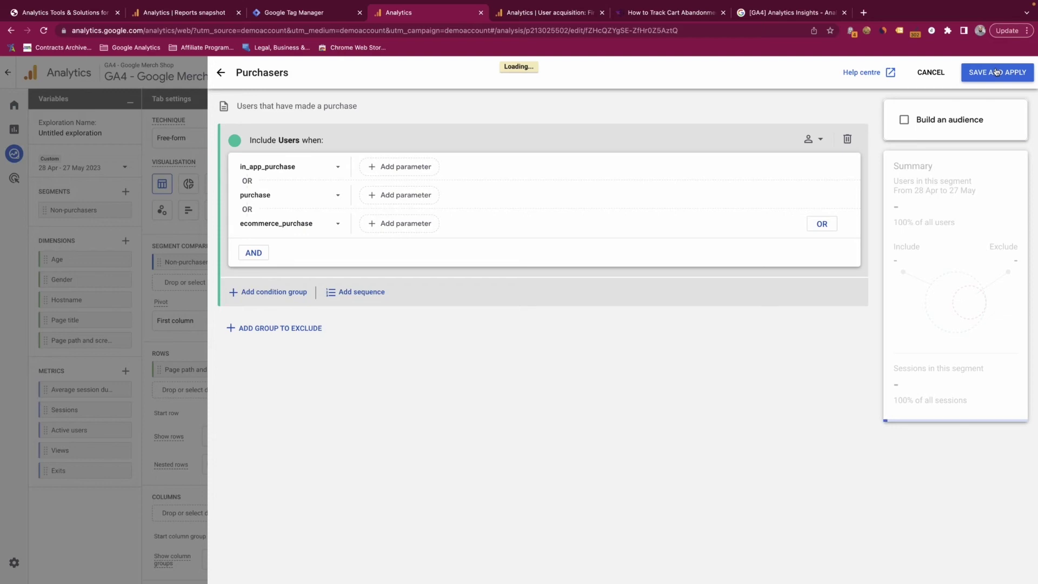
pyautogui.click(997, 72)
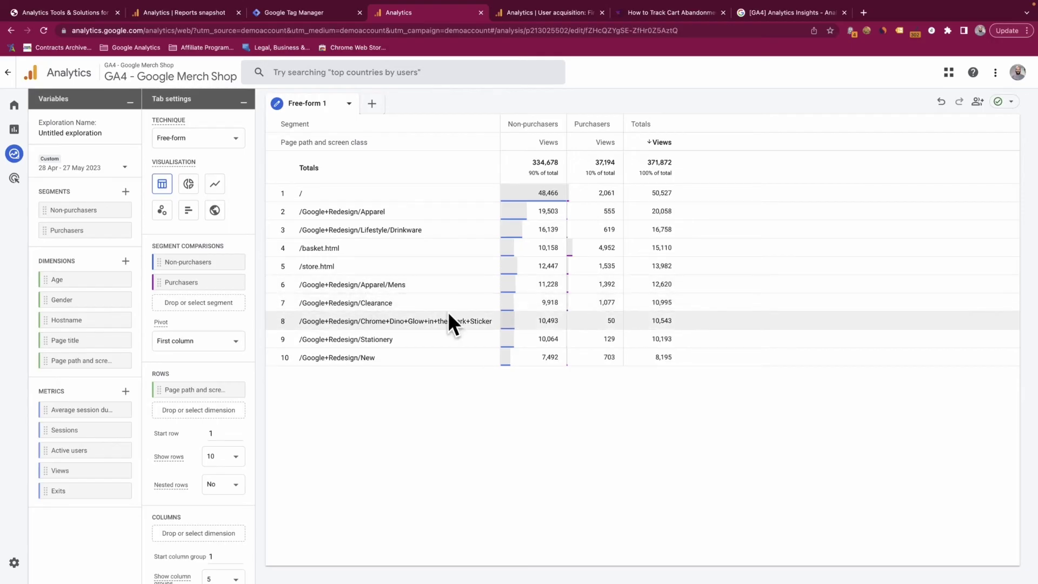
# - Show the segments as doughnut charts with 20 slices, then switch to a line chart
pyautogui.click(190, 183)
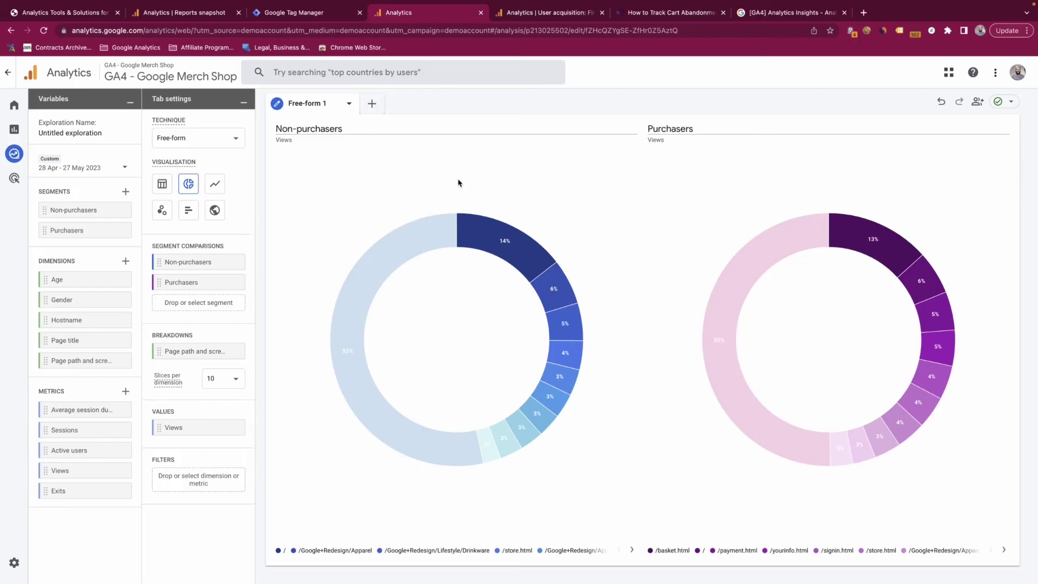
pyautogui.moveTo(806, 241)
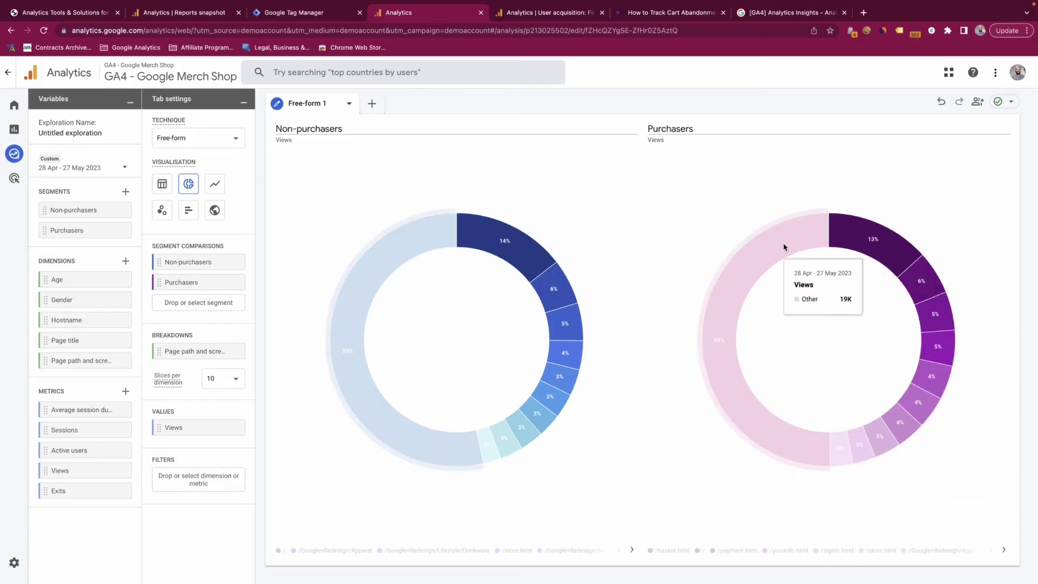
pyautogui.moveTo(440, 250)
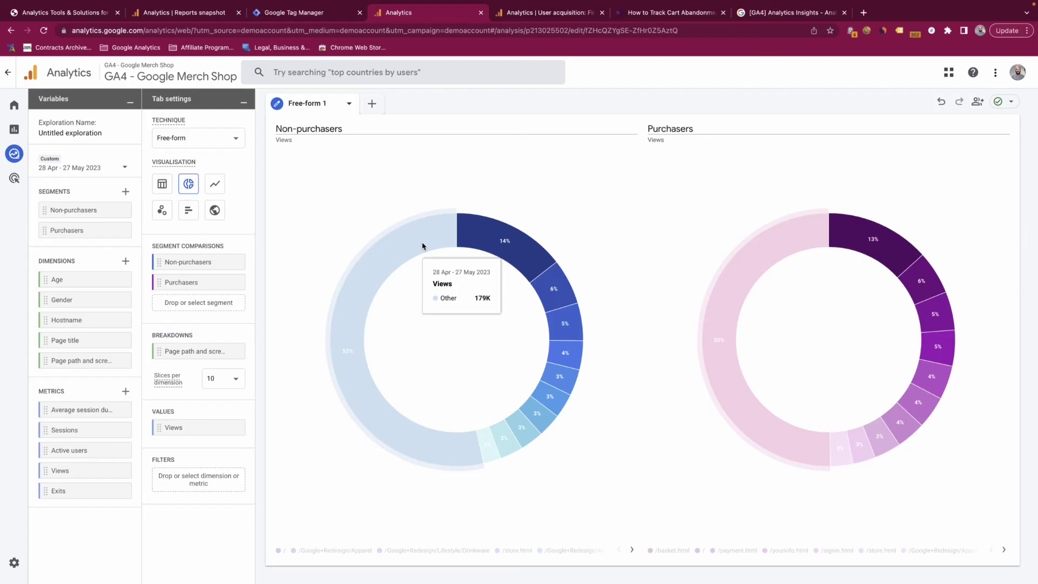
pyautogui.click(223, 379)
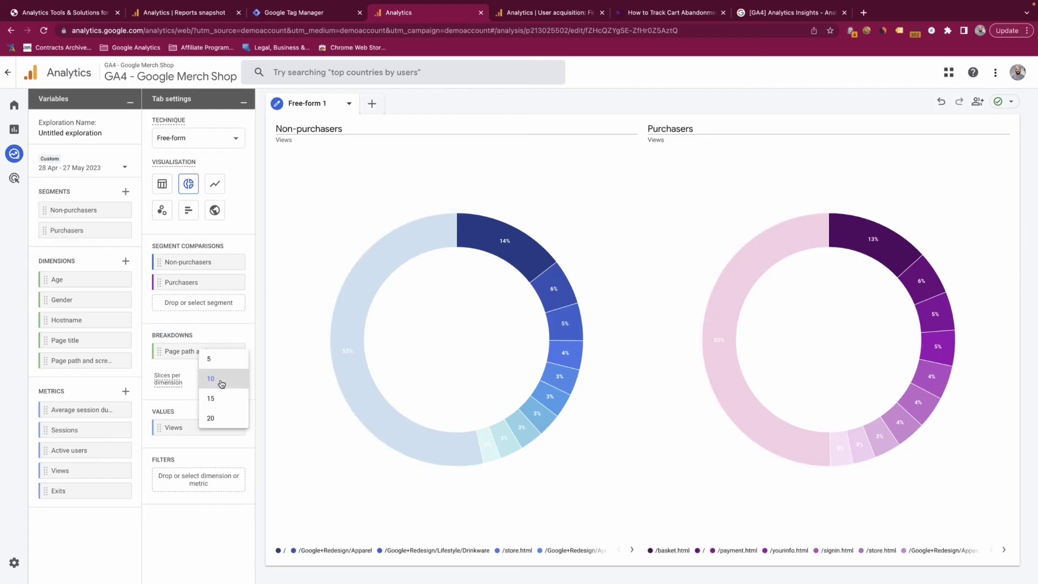
pyautogui.click(215, 416)
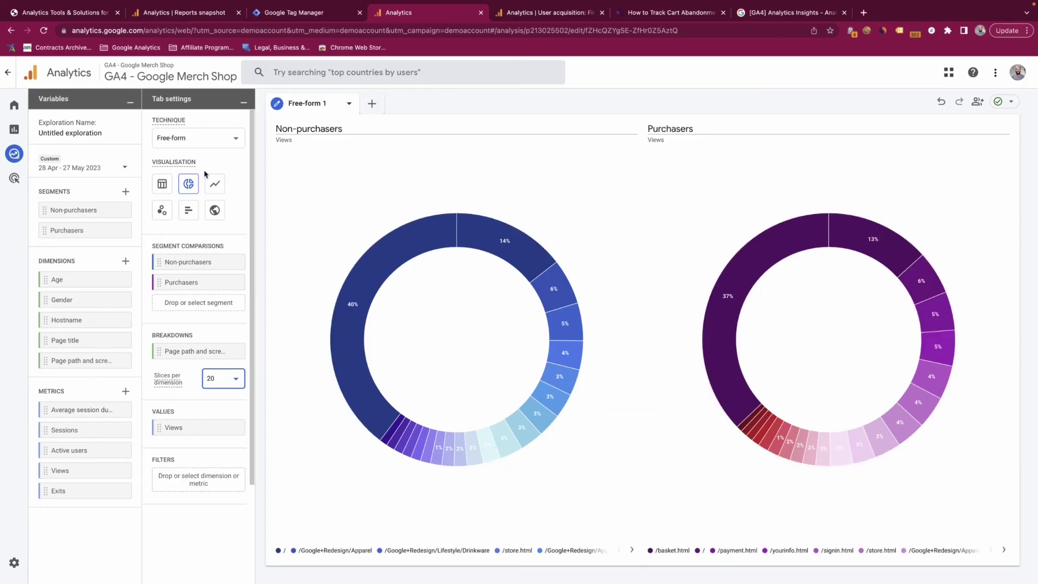
pyautogui.click(215, 187)
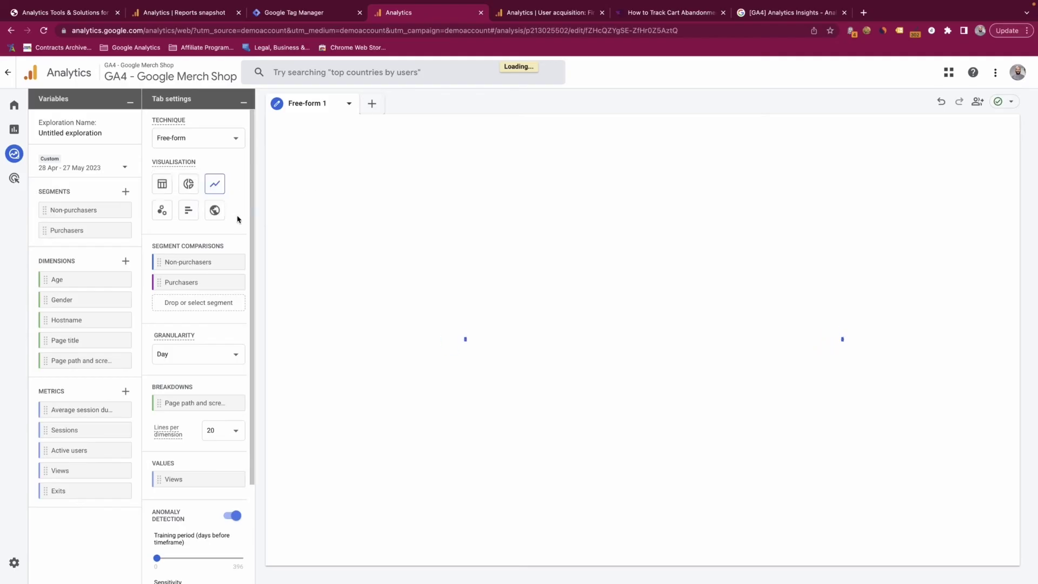
# - Keep the Free-form technique and show top page-path views as horizontal bar charts
pyautogui.moveTo(608, 298)
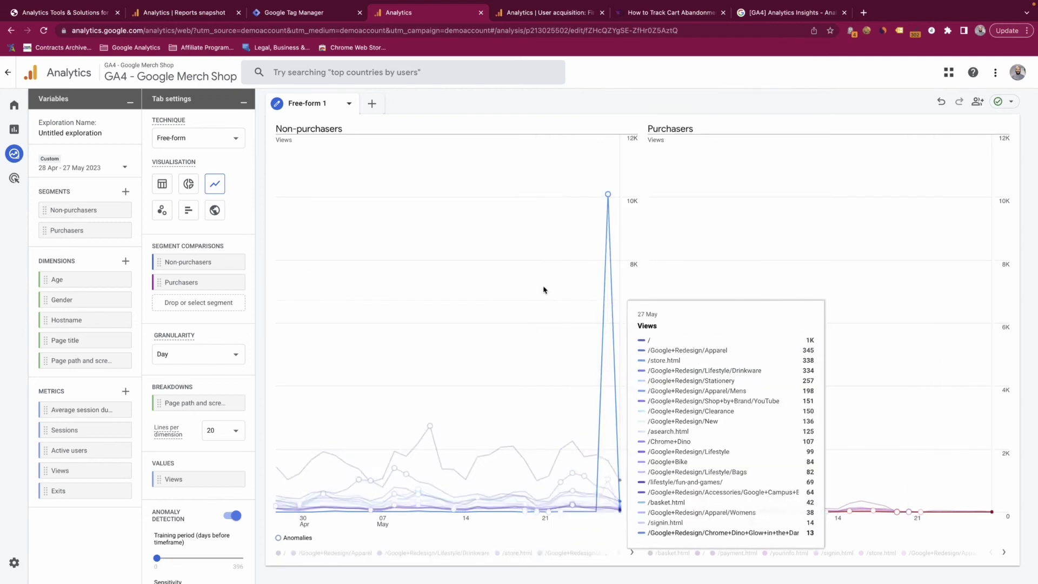
pyautogui.click(178, 138)
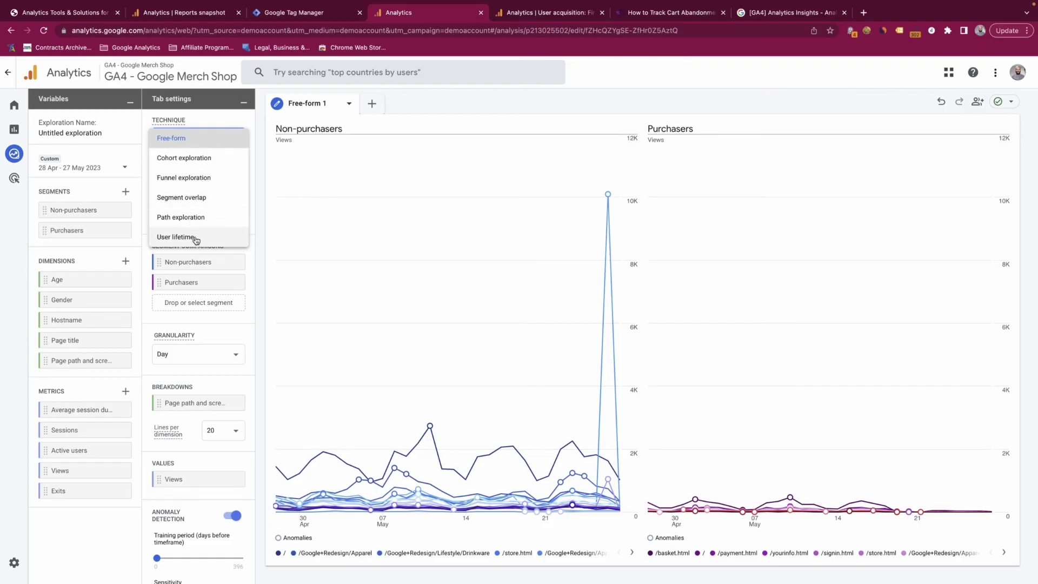
pyautogui.click(257, 209)
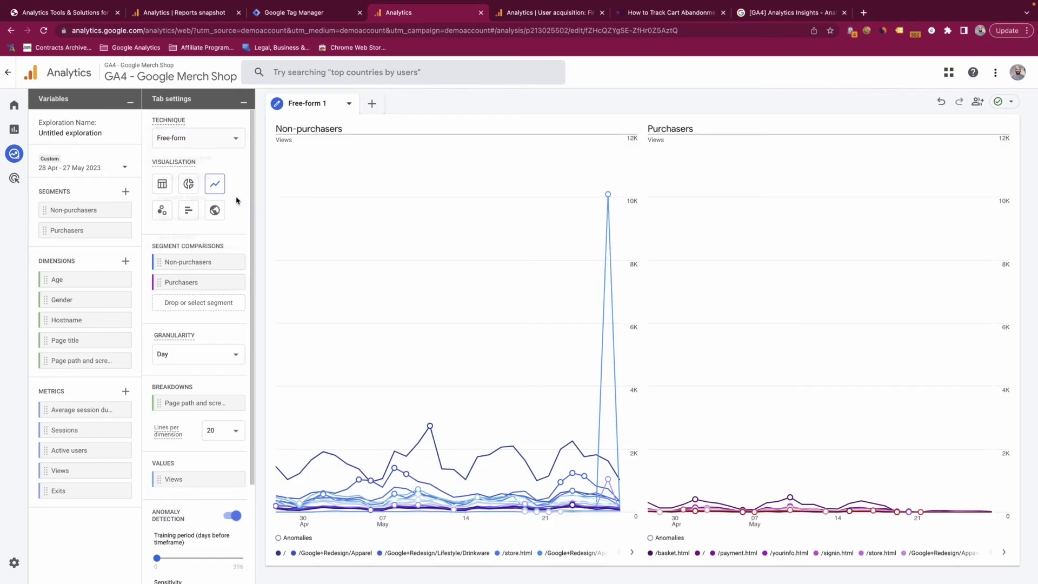
pyautogui.click(188, 211)
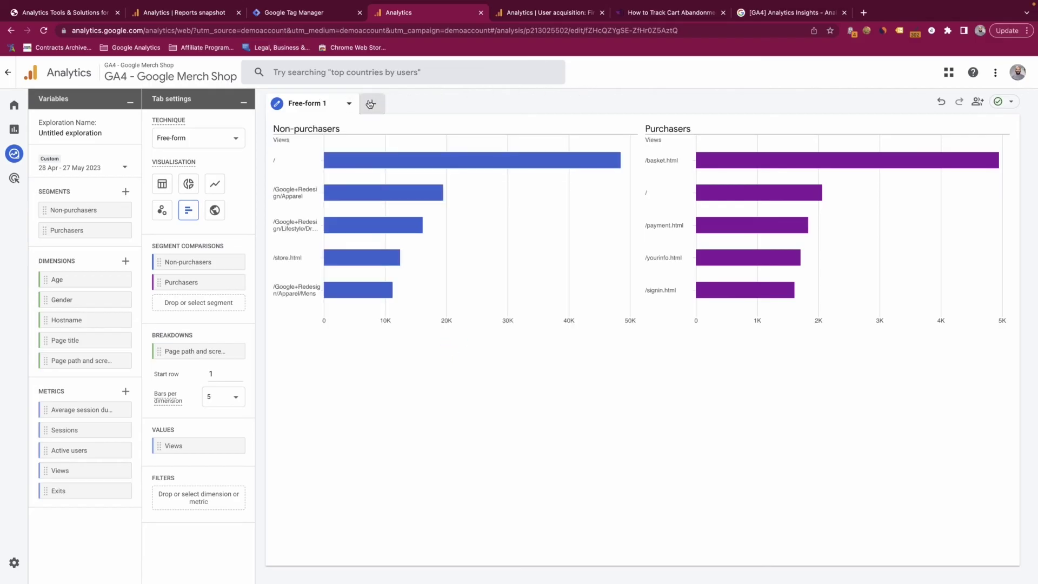
# - Rename the first tab 'Non-Purchasers', drop Purchasers from its comparison, and add a Free-form tab
pyautogui.doubleClick(322, 103)
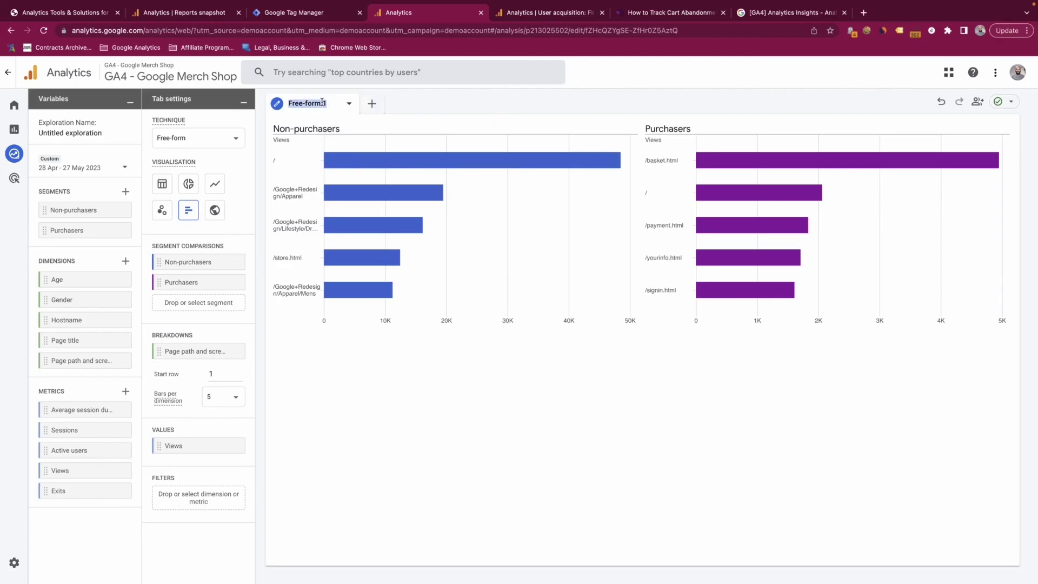
pyautogui.write('Non-Purchasers')
pyautogui.press('Return')
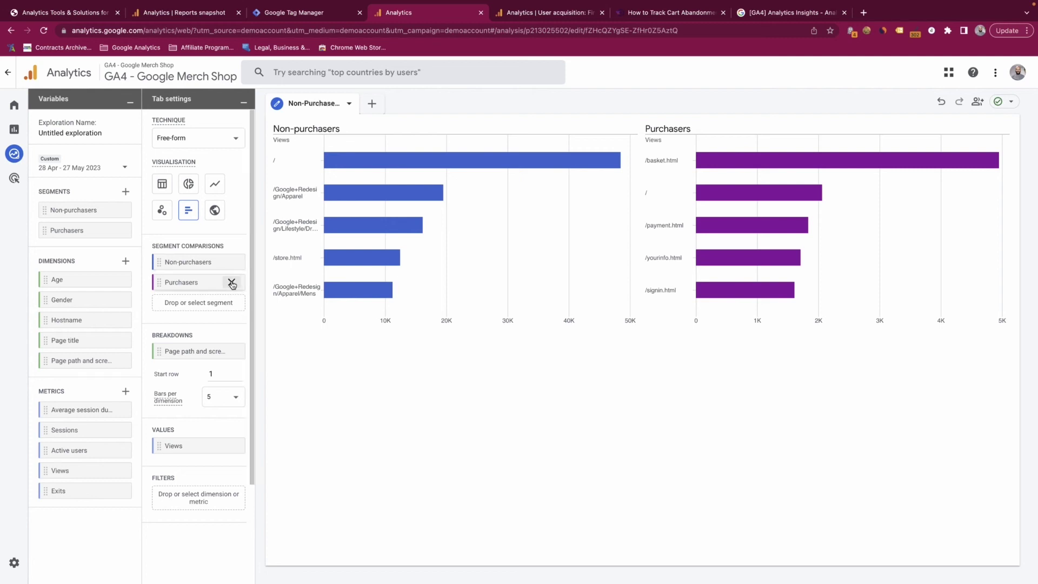
pyautogui.click(231, 282)
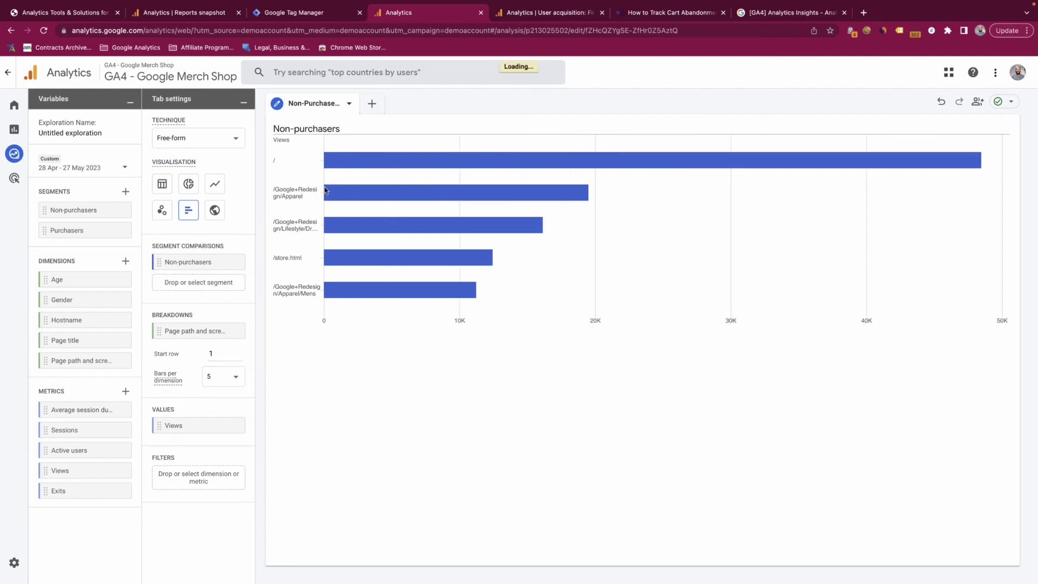
pyautogui.click(373, 104)
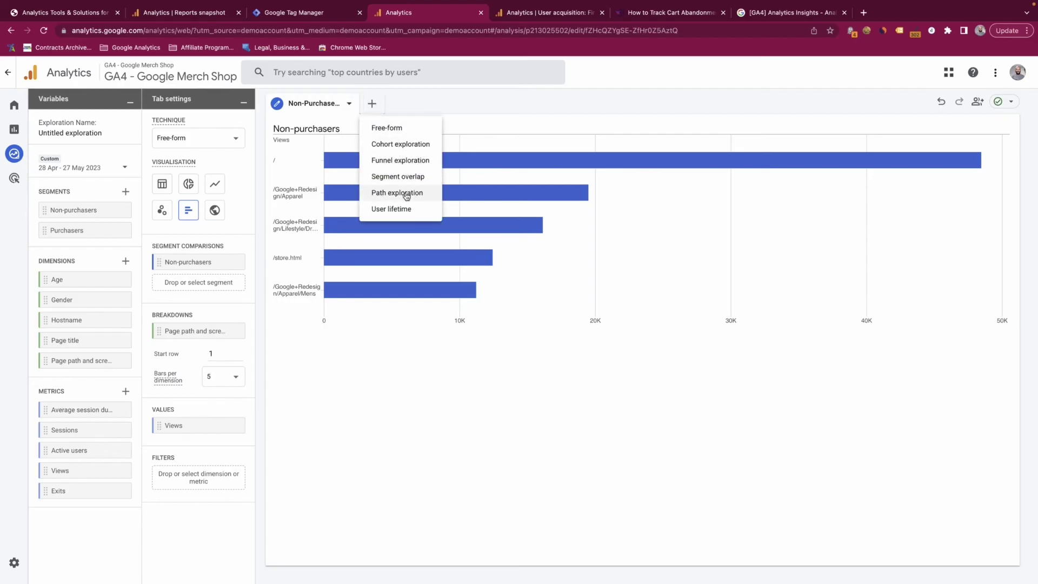
pyautogui.click(395, 128)
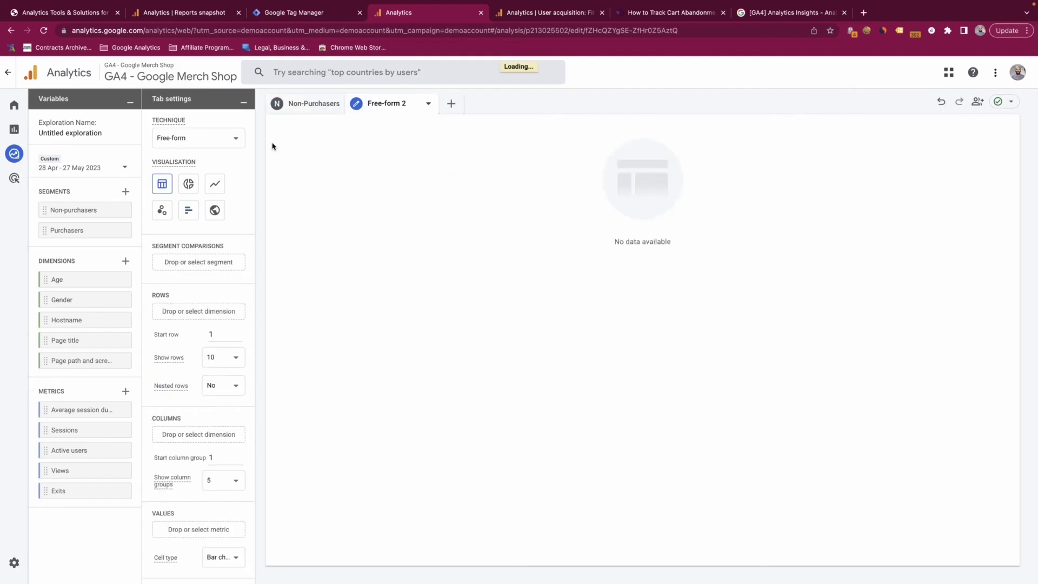
# - Build the new 'Purchasers' tab with the Purchasers segment, Page path rows and Views values
pyautogui.moveTo(70, 230); pyautogui.dragTo(184, 264)
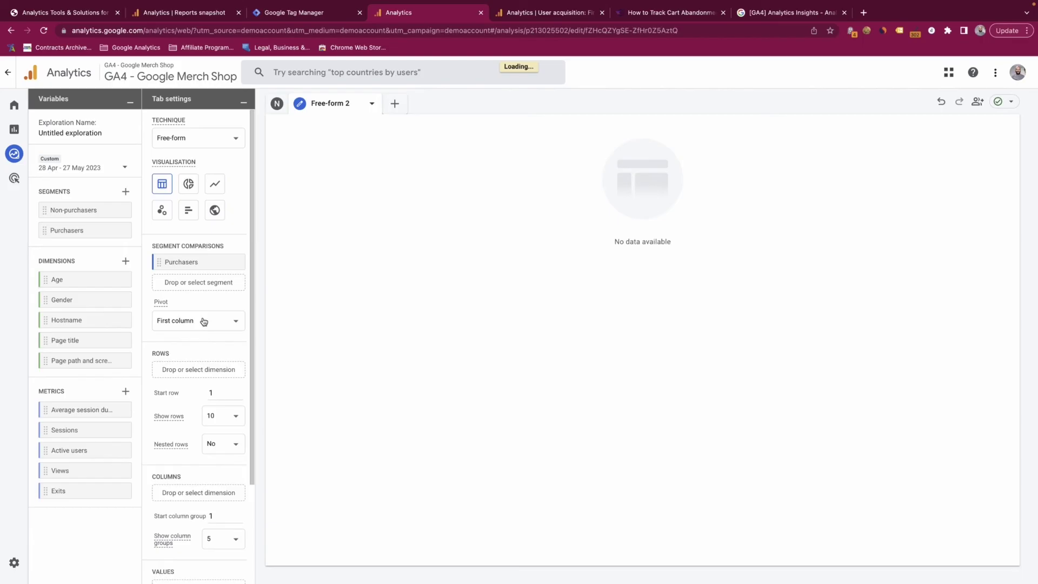
pyautogui.scroll(-3, 188, 304)
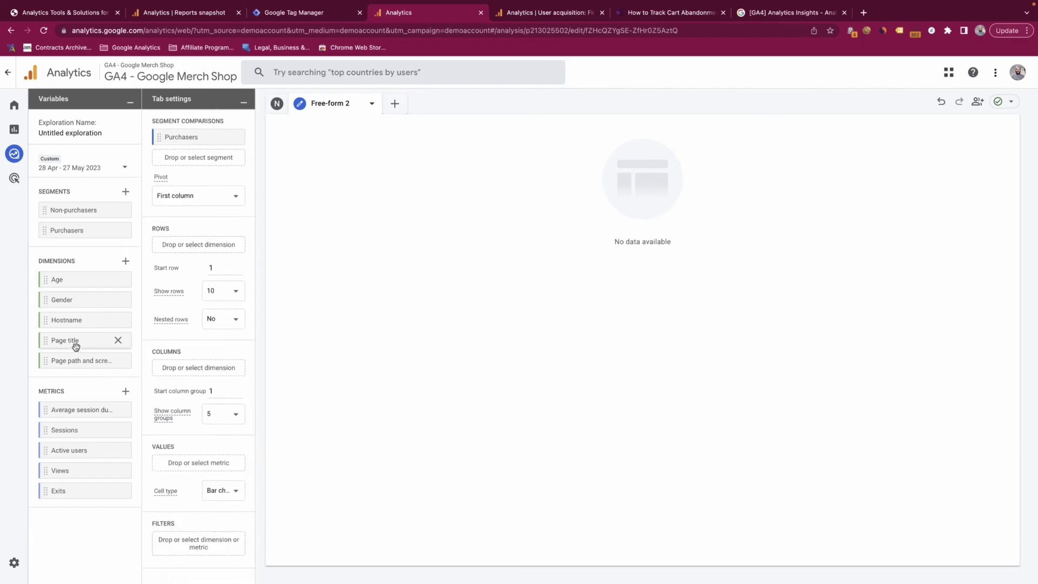
pyautogui.moveTo(73, 361); pyautogui.dragTo(195, 244)
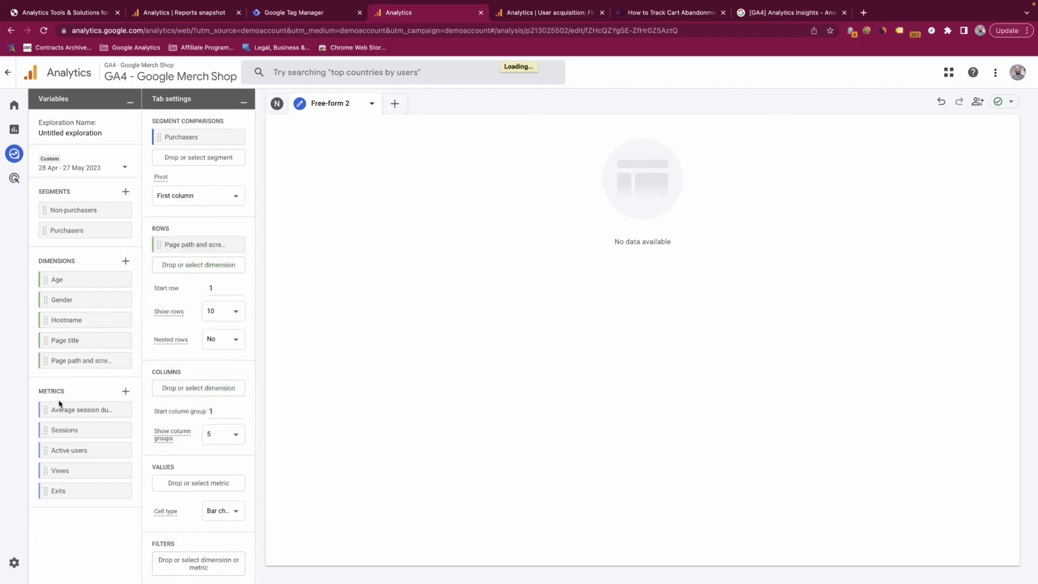
pyautogui.moveTo(81, 474); pyautogui.dragTo(199, 483)
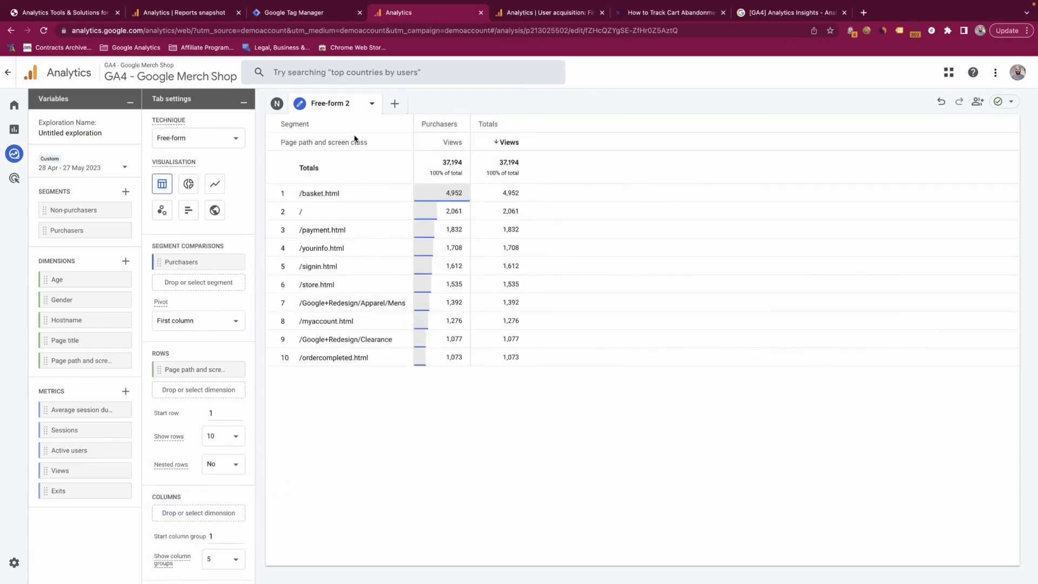
pyautogui.click(336, 104)
pyautogui.write('Purchasers')
pyautogui.press('Return')
# - Set the Non-Purchasers bar chart to show 10 bars per dimension
pyautogui.click(306, 104)
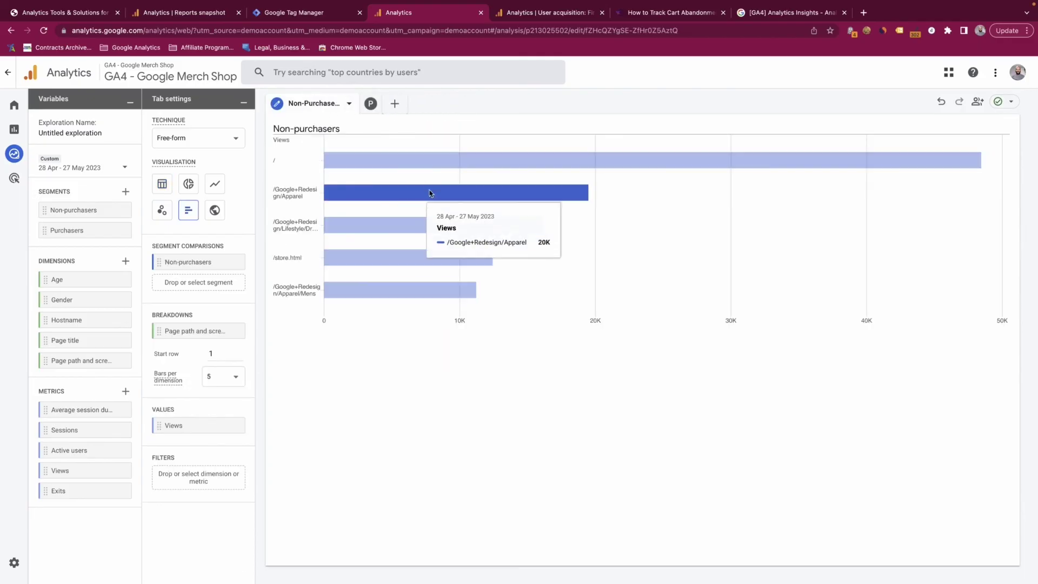
pyautogui.click(221, 376)
pyautogui.click(223, 398)
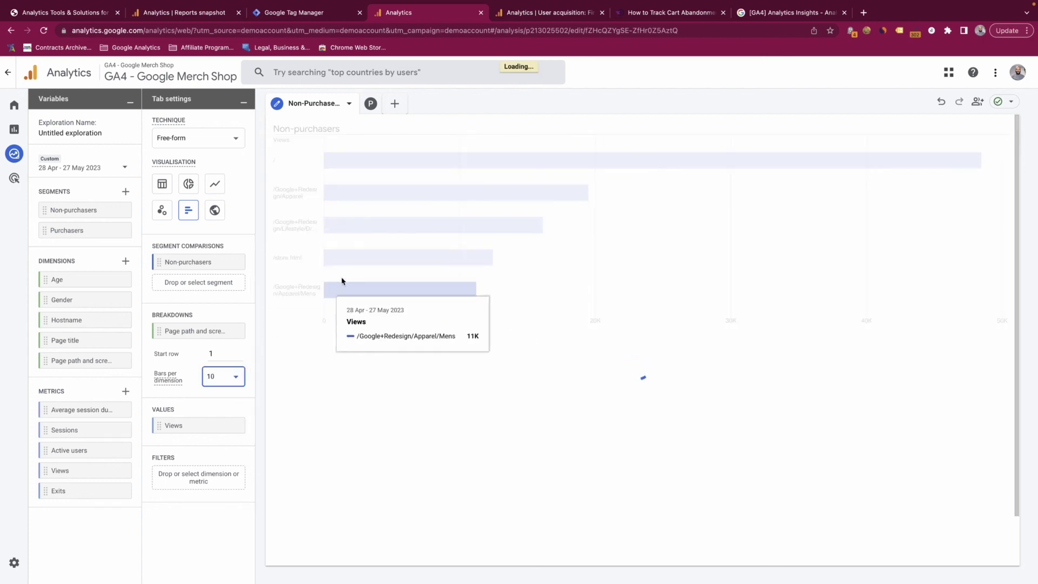
pyautogui.click(395, 103)
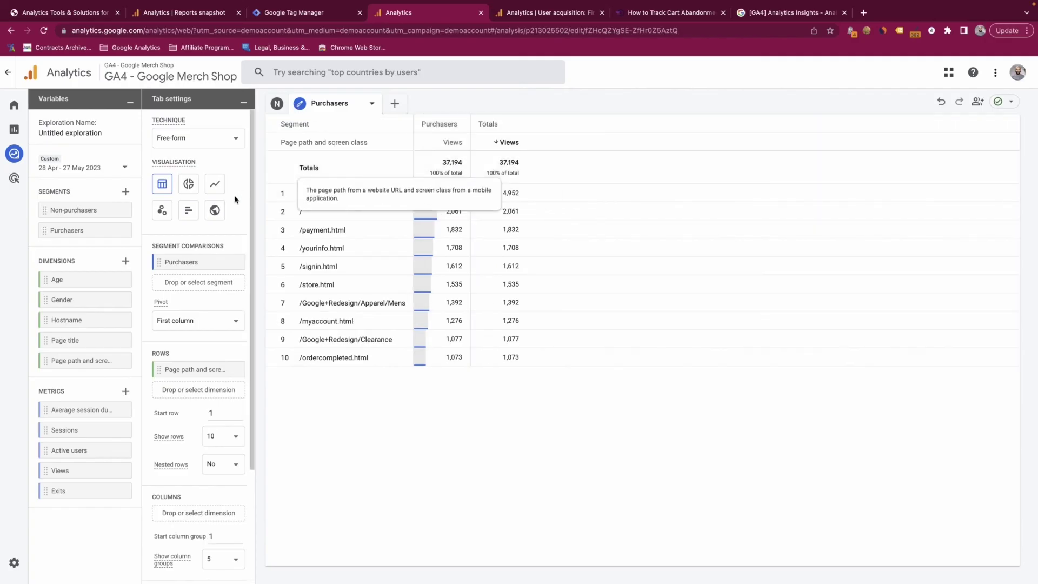
# - Chart the Purchasers tab as bars, name the exploration 'Test', and return to Explorations
pyautogui.click(187, 211)
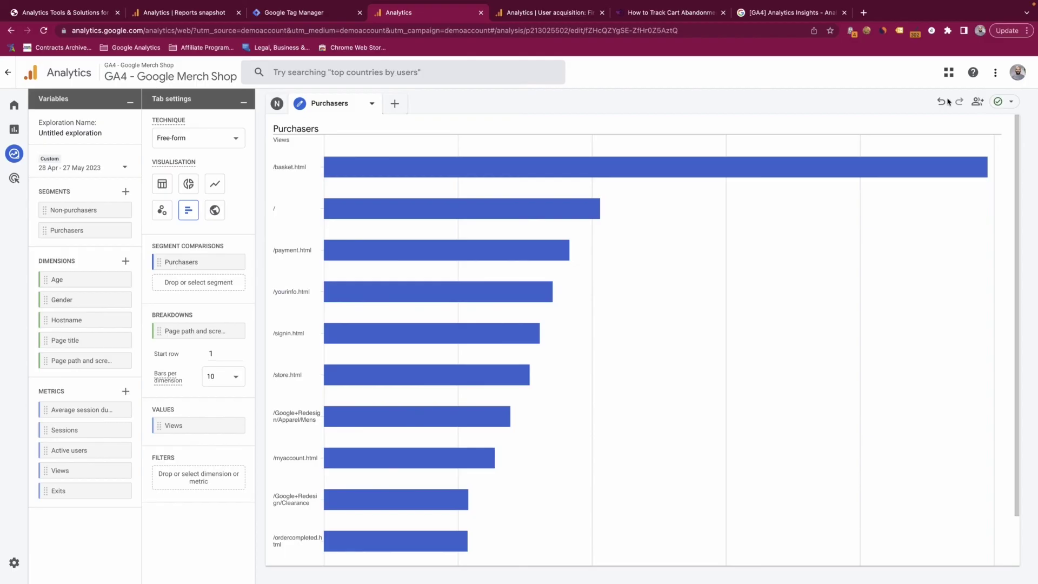
pyautogui.doubleClick(65, 132)
pyautogui.hotkey('ctrl', 'a')
pyautogui.write('Te')
pyautogui.press('Return')
pyautogui.click(14, 154)
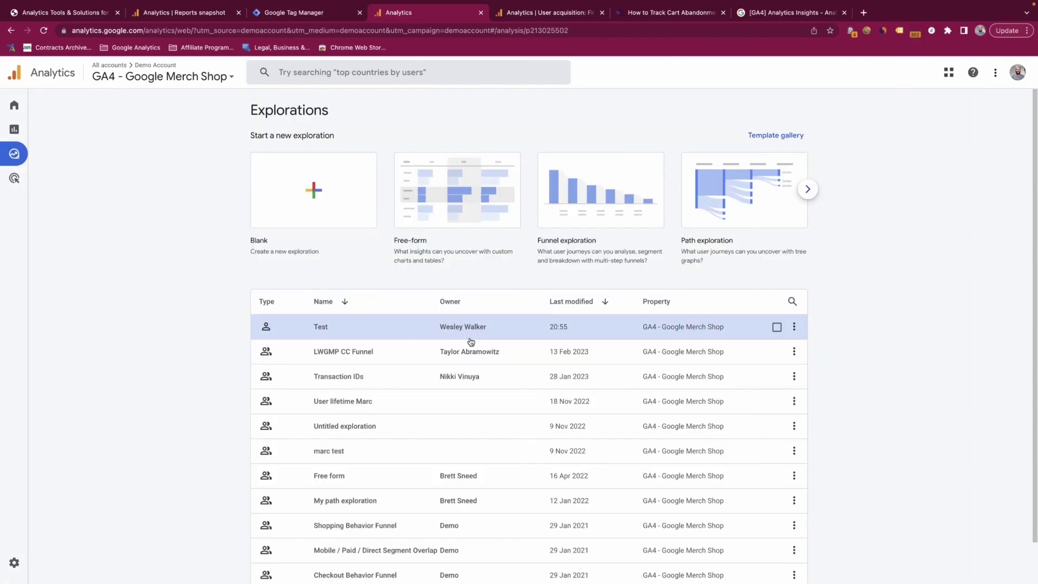